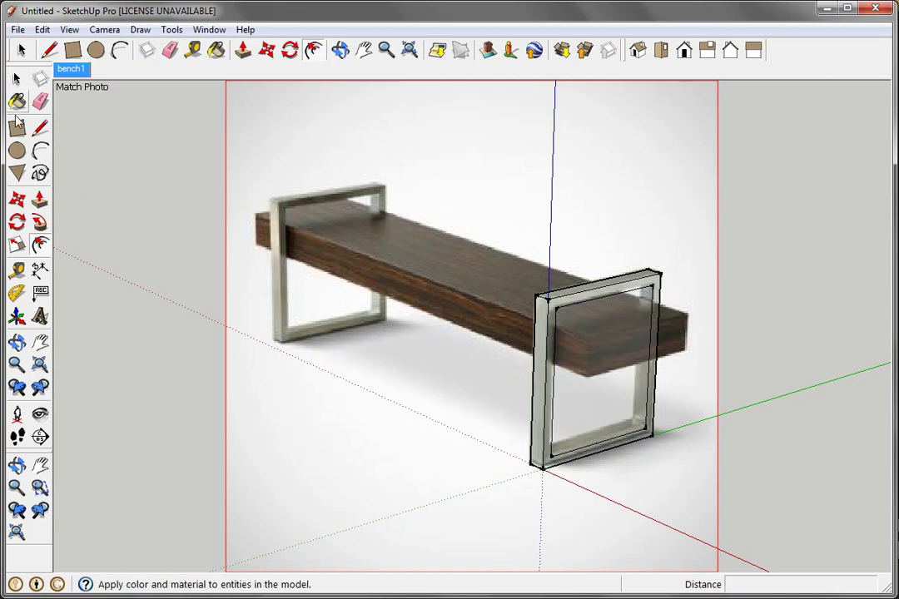
# Step: Push the inner face of the near leg frame back 2 3/8" to cut the opening through it
pyautogui.click(40, 198)
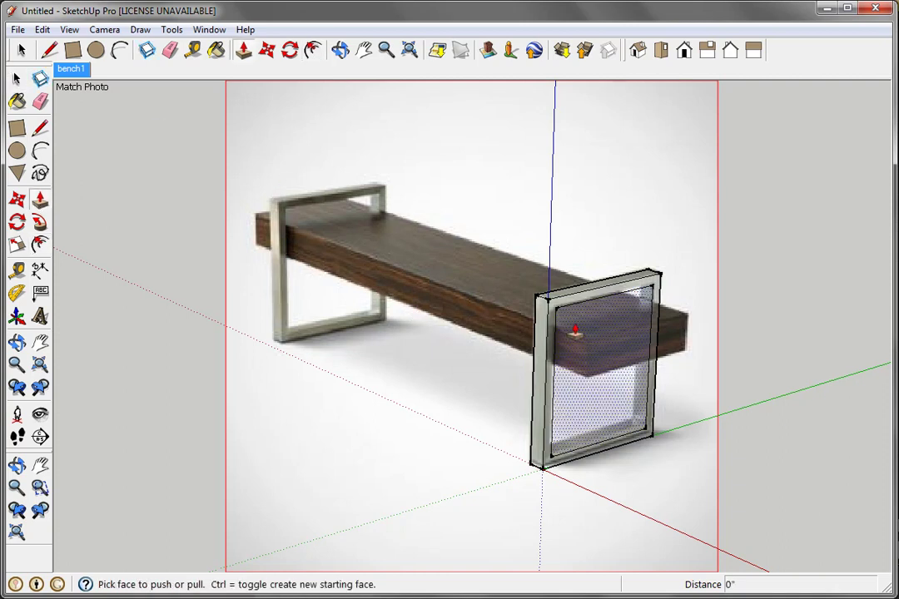
pyautogui.click(574, 332)
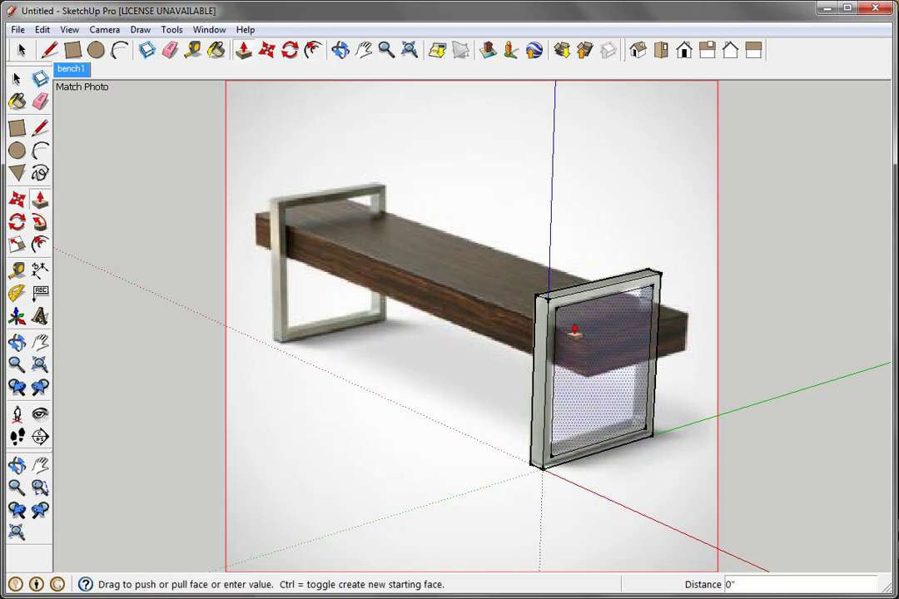
pyautogui.click(534, 328)
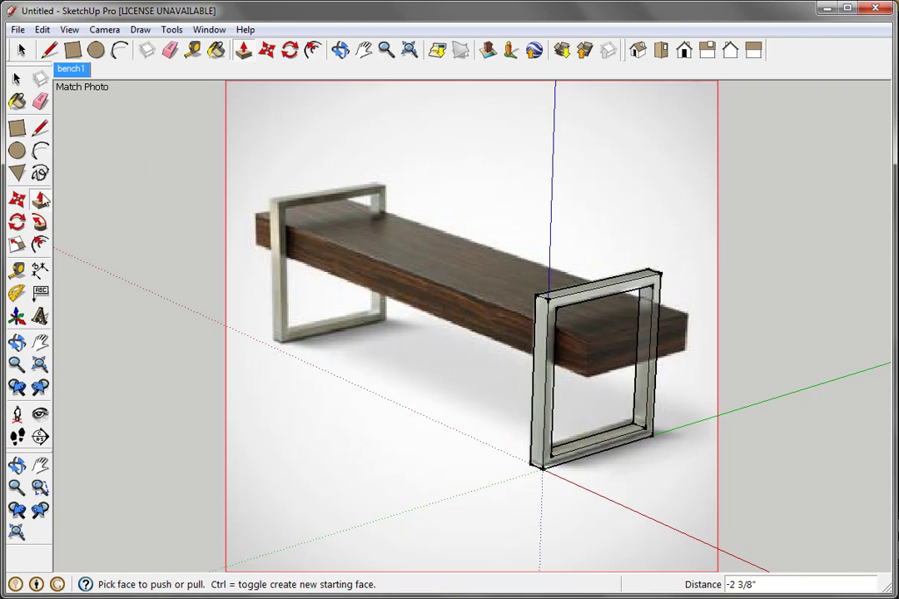
# Step: Select the entire near leg frame in the bench1 scene and make it a group
pyautogui.click(17, 341)
pyautogui.moveTo(180, 300); pyautogui.dragTo(279, 344)
pyautogui.click(16, 78)
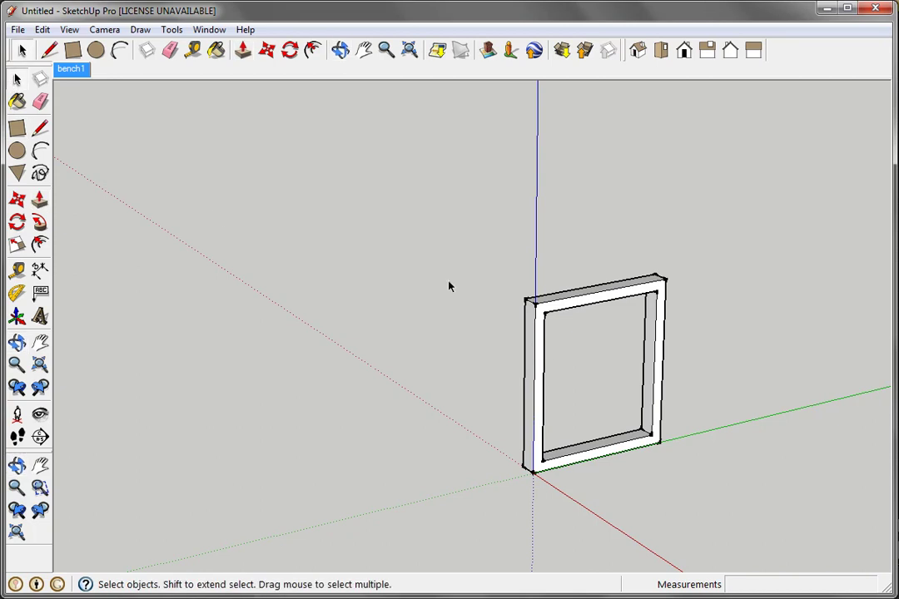
pyautogui.click(72, 69)
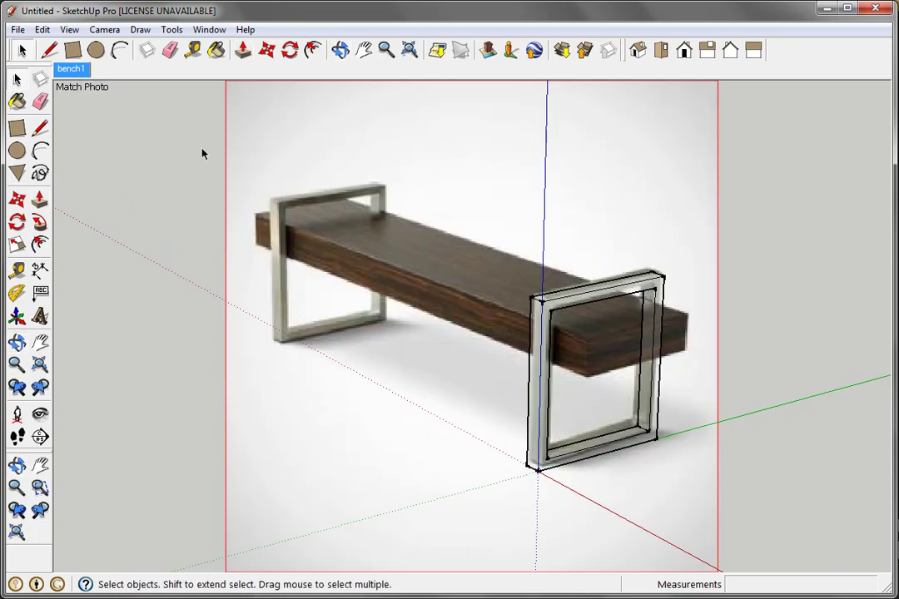
pyautogui.moveTo(500, 205); pyautogui.dragTo(768, 498)
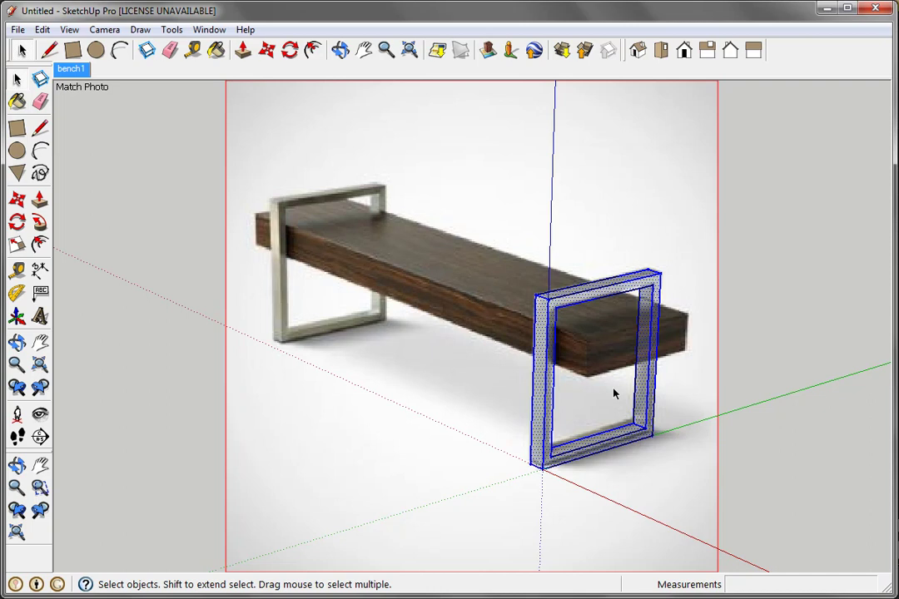
pyautogui.rightClick(539, 355)
pyautogui.click(631, 204)
pyautogui.click(18, 200)
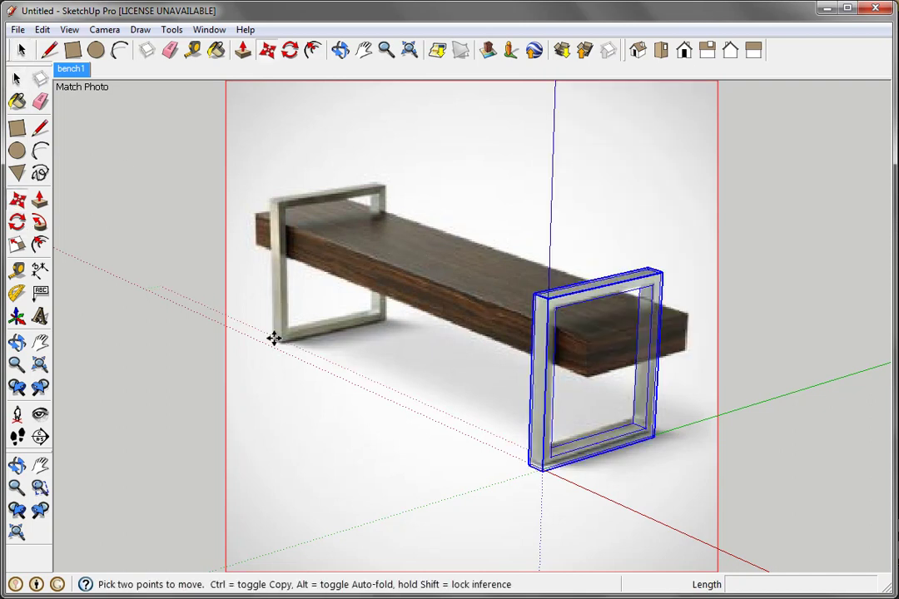
pyautogui.click(518, 470)
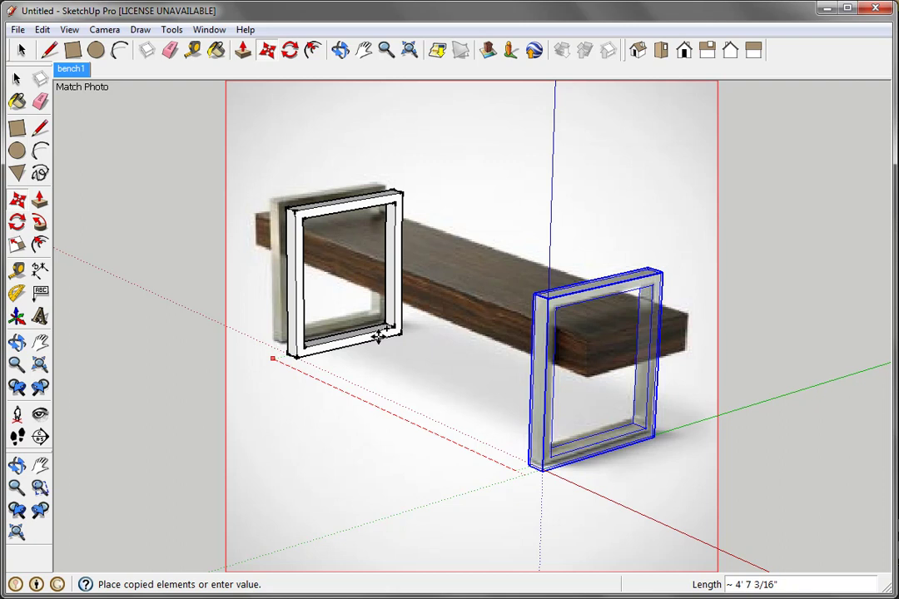
pyautogui.press('Escape')
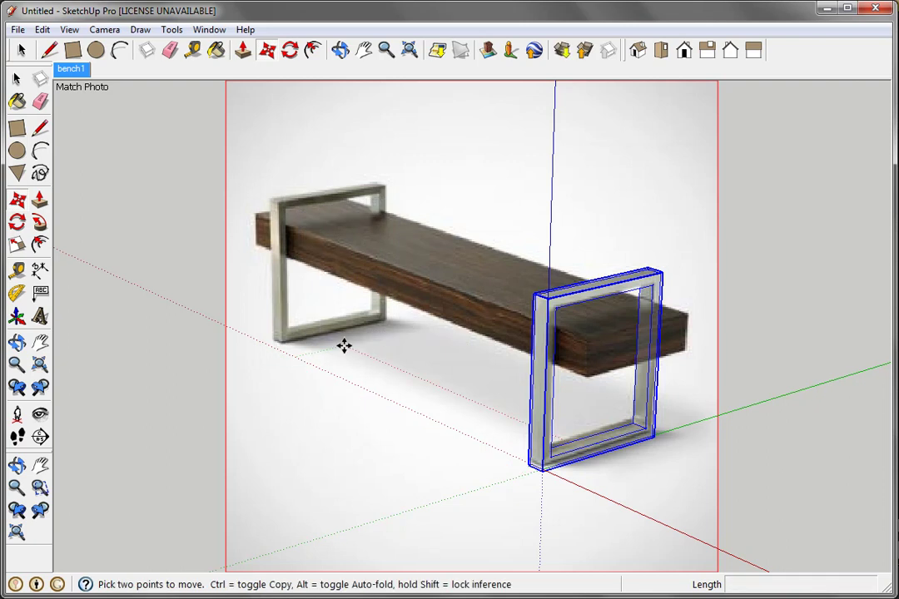
# Step: Edit the matched photo so the lower red vanishing line runs along the ground between the outer bottom corners of both legs
pyautogui.rightClick(343, 345)
pyautogui.click(409, 357)
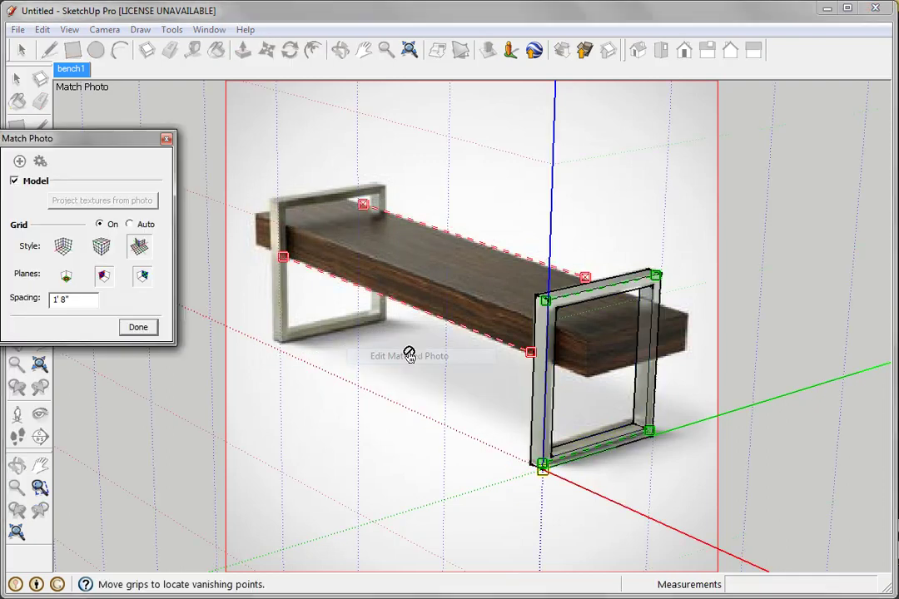
pyautogui.moveTo(284, 258); pyautogui.dragTo(273, 339)
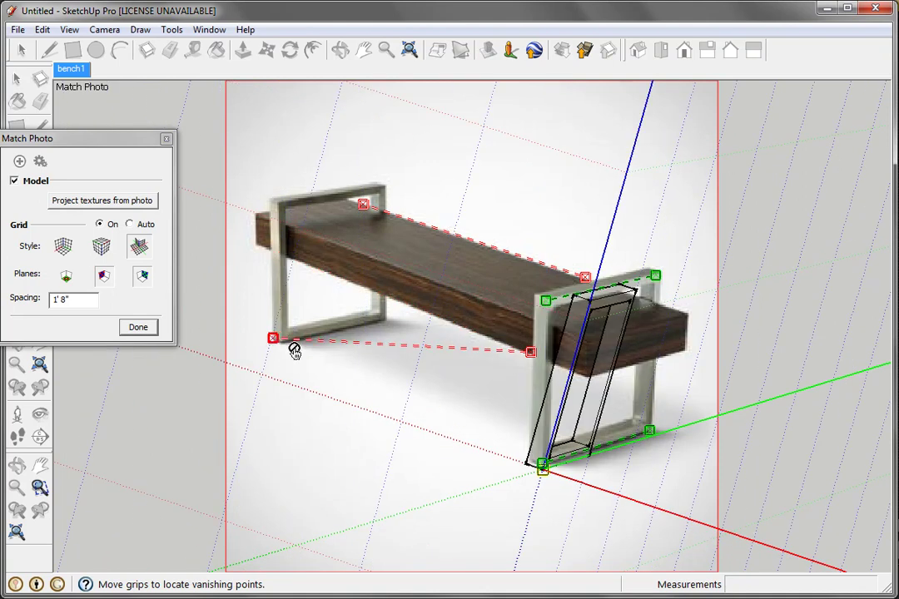
pyautogui.moveTo(530, 352); pyautogui.dragTo(529, 464)
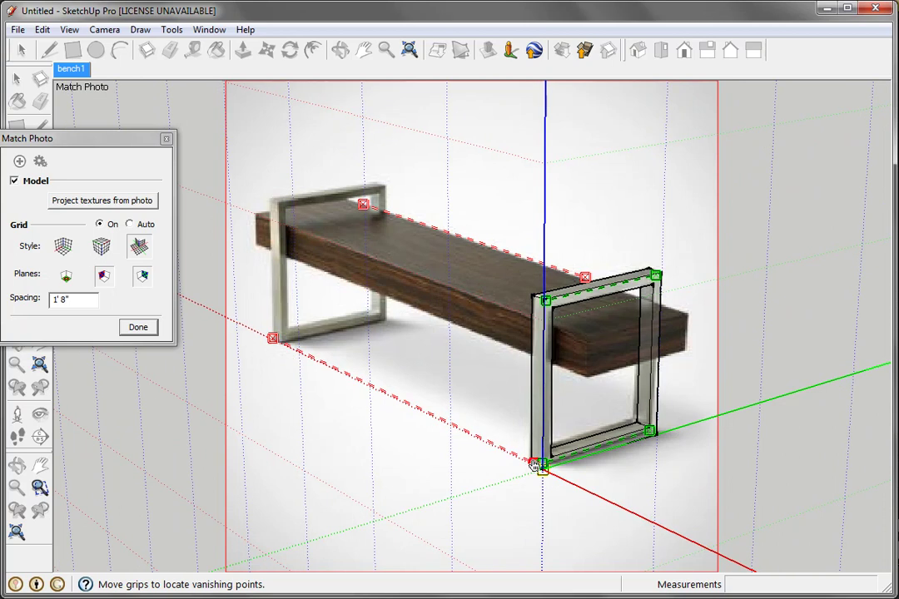
pyautogui.click(138, 326)
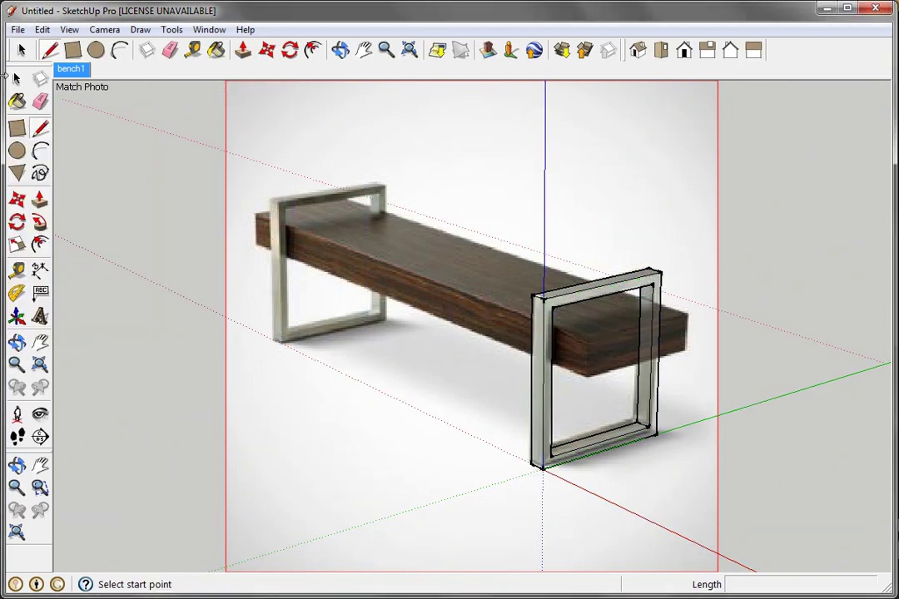
pyautogui.press('space')
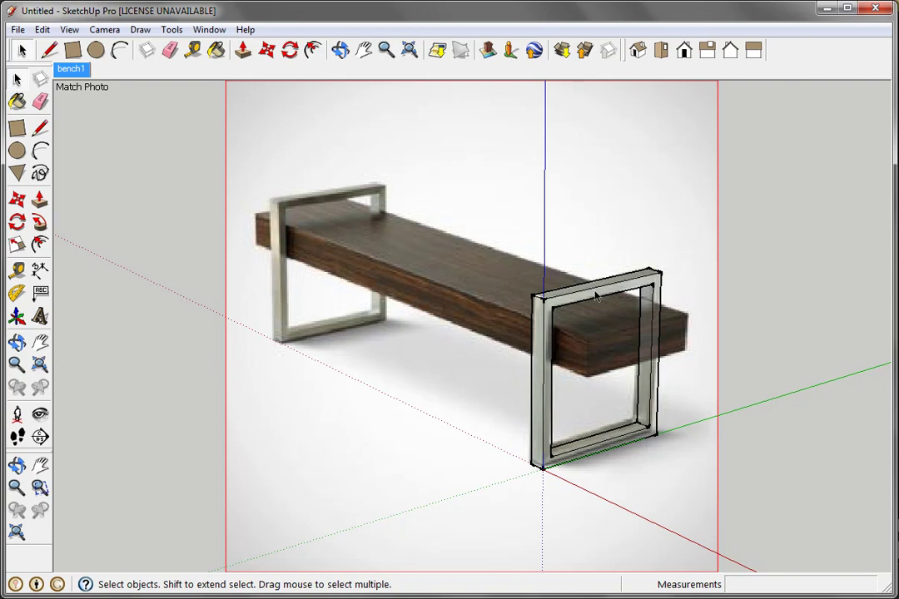
pyautogui.click(596, 296)
pyautogui.press('m')
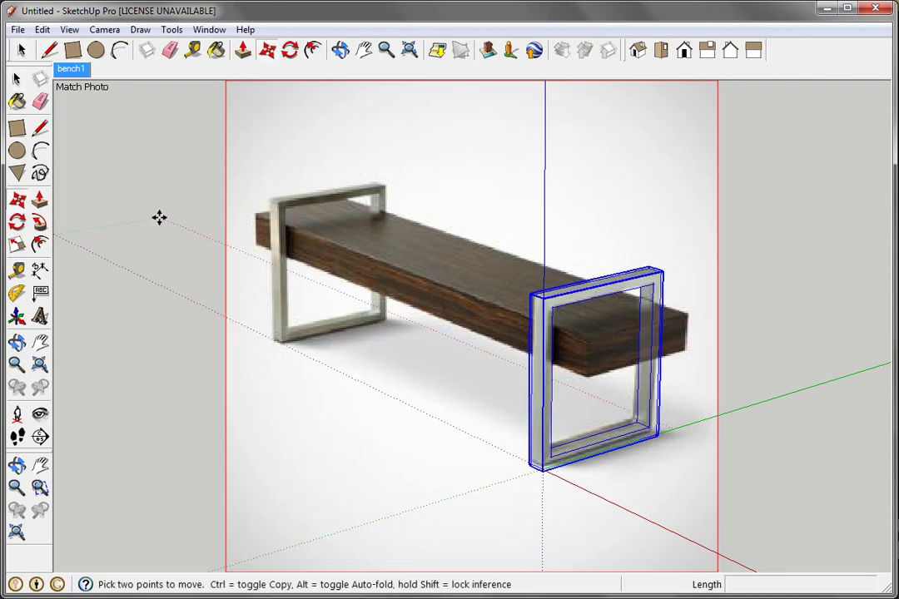
pyautogui.click(157, 218)
pyautogui.click(375, 277)
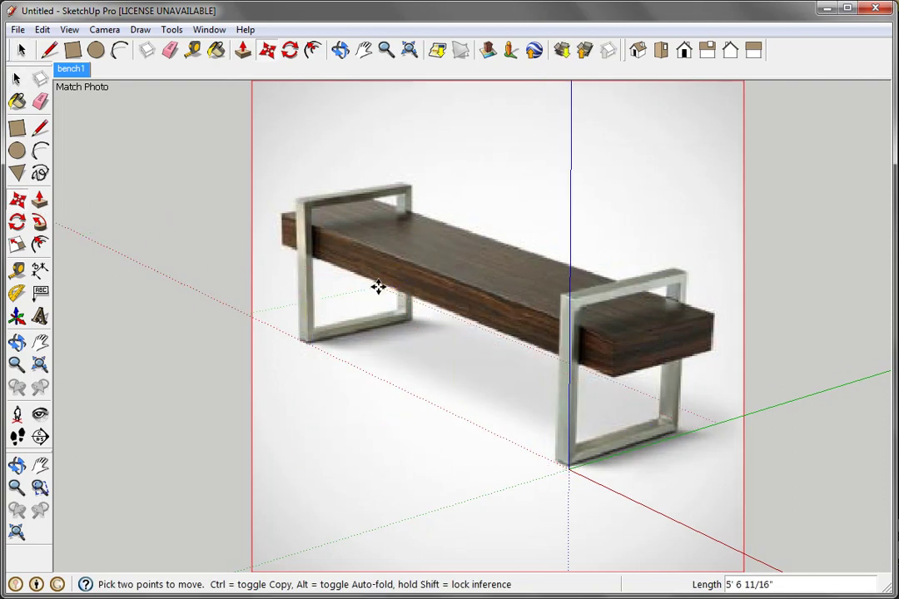
pyautogui.press('Escape')
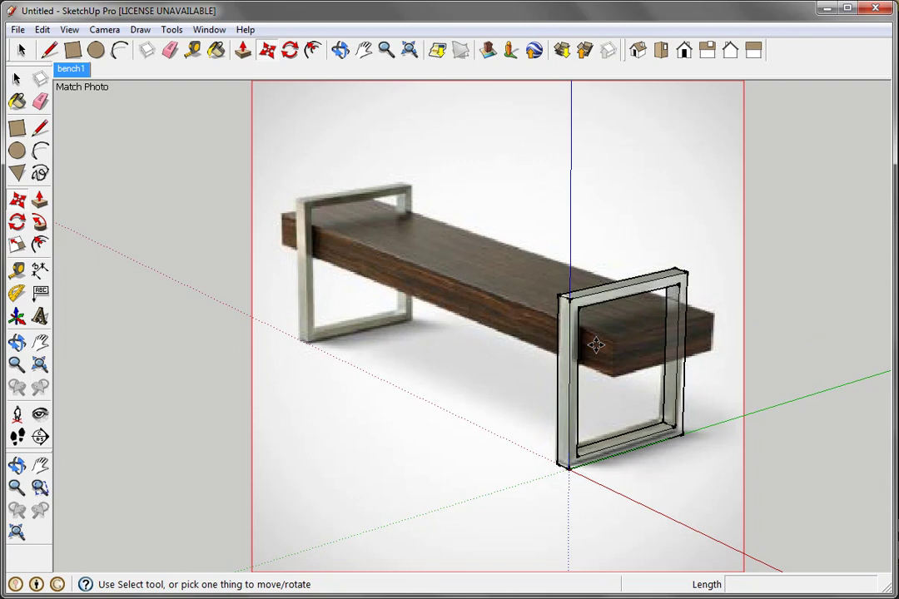
# Step: Copy the near leg frame group about 5' 5 3/8" along the red axis onto the far leg in the photo
pyautogui.click(576, 316)
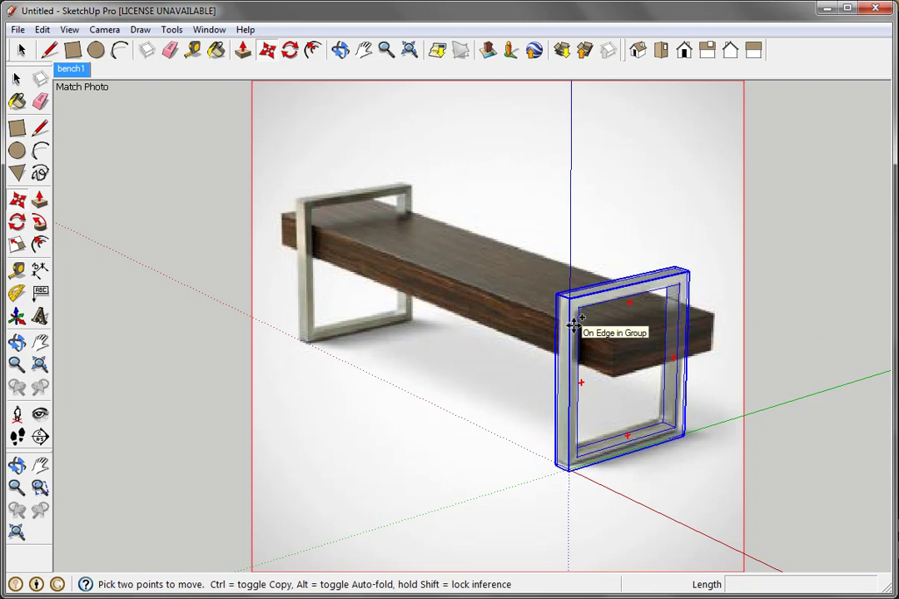
pyautogui.click(569, 325)
pyautogui.press('ctrl')
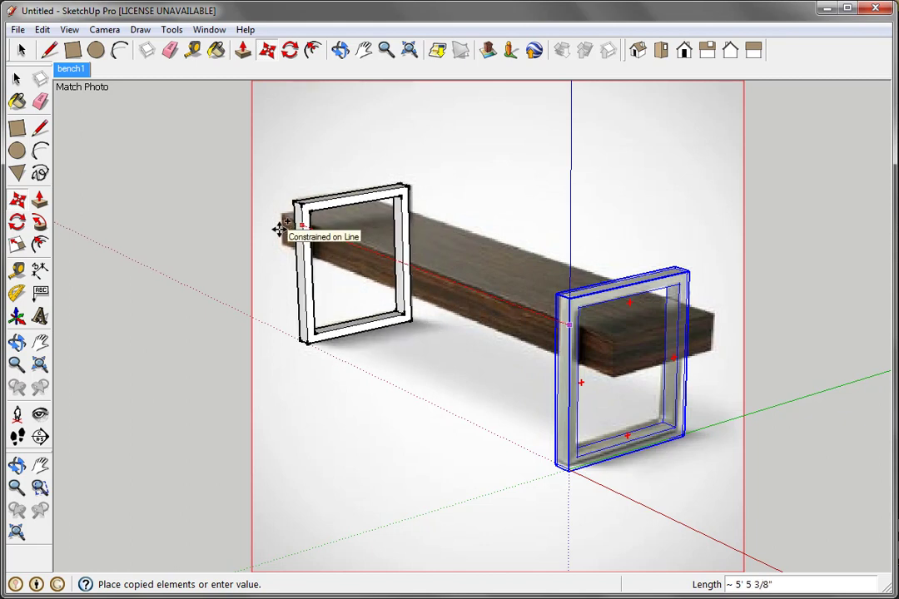
pyautogui.click(281, 230)
pyautogui.press('Escape')
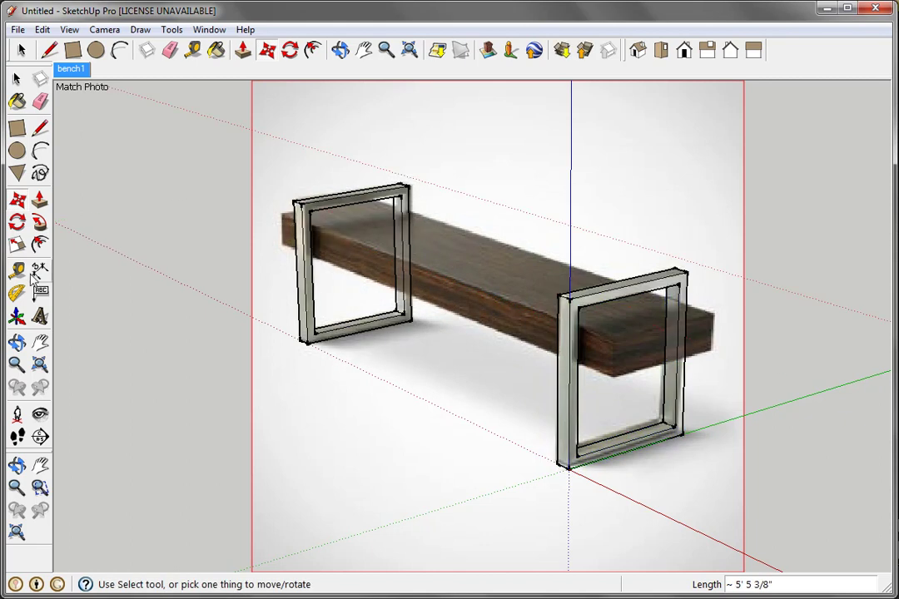
# Step: In the bench1 scene, draw the upper edge of the seat profile across the near leg frame's opening
pyautogui.click(16, 341)
pyautogui.moveTo(361, 380); pyautogui.dragTo(348, 319)
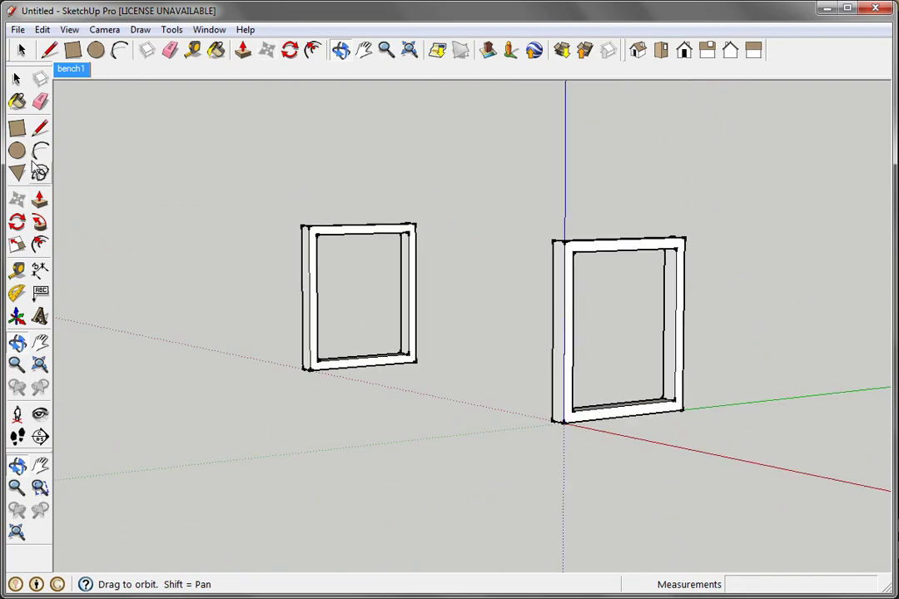
pyautogui.click(16, 79)
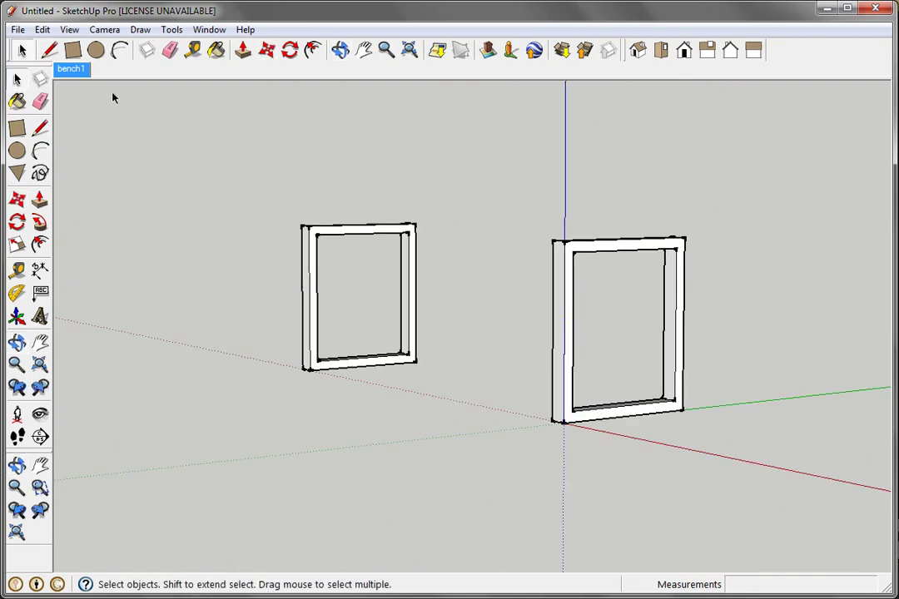
pyautogui.click(75, 70)
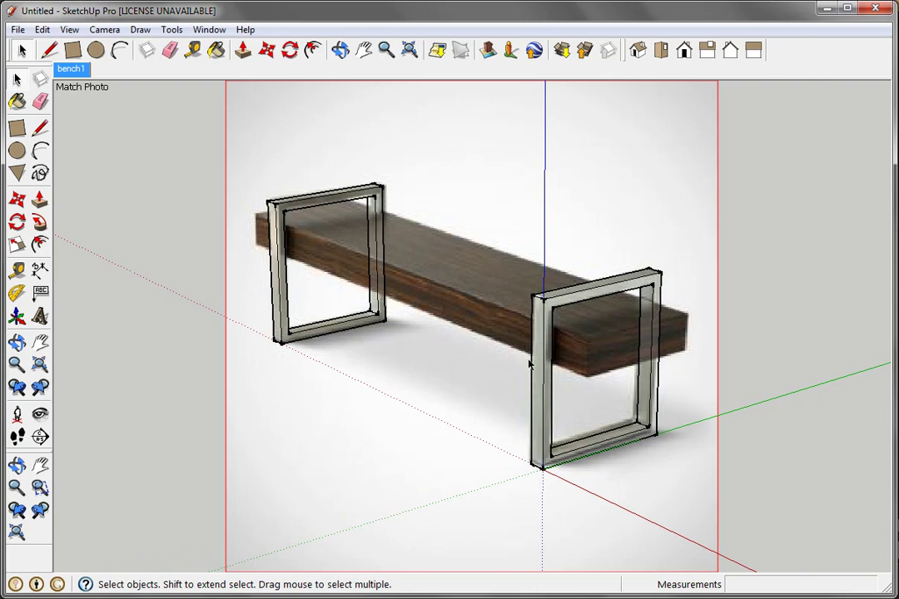
pyautogui.press('l')
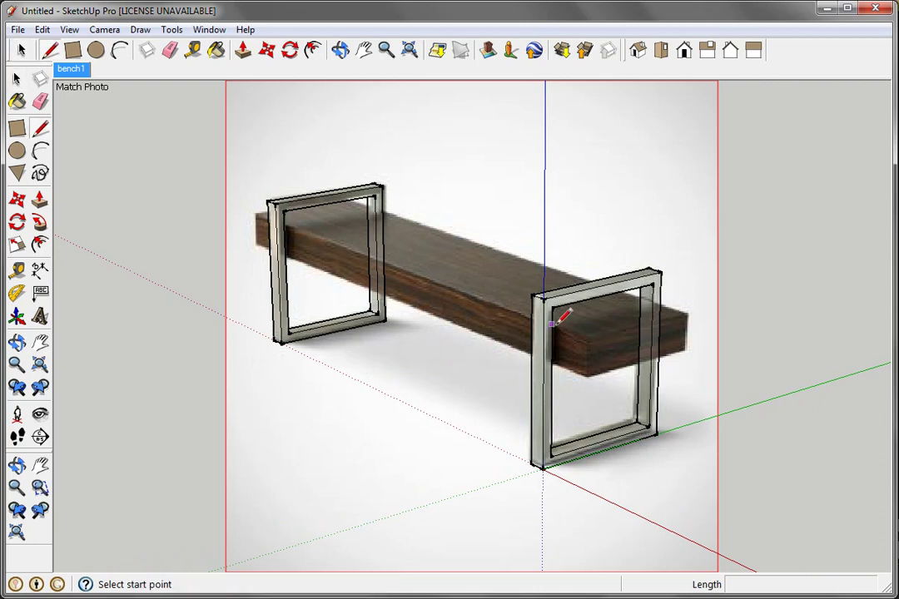
pyautogui.click(551, 324)
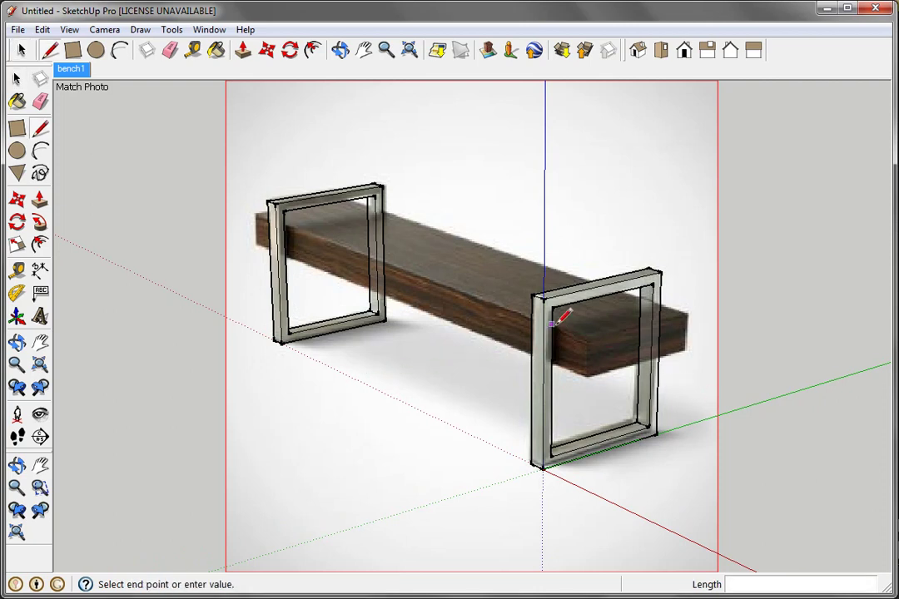
pyautogui.click(652, 300)
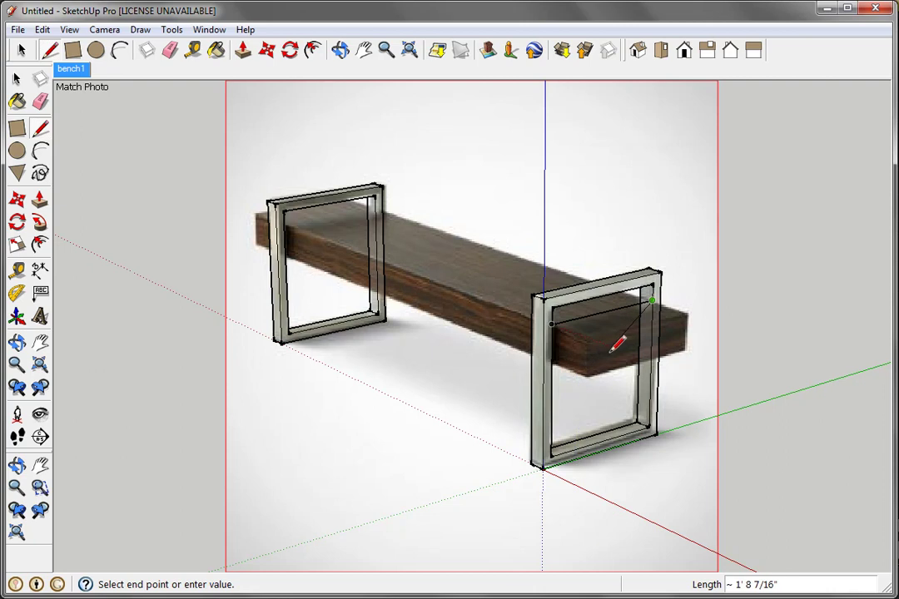
pyautogui.press('Escape')
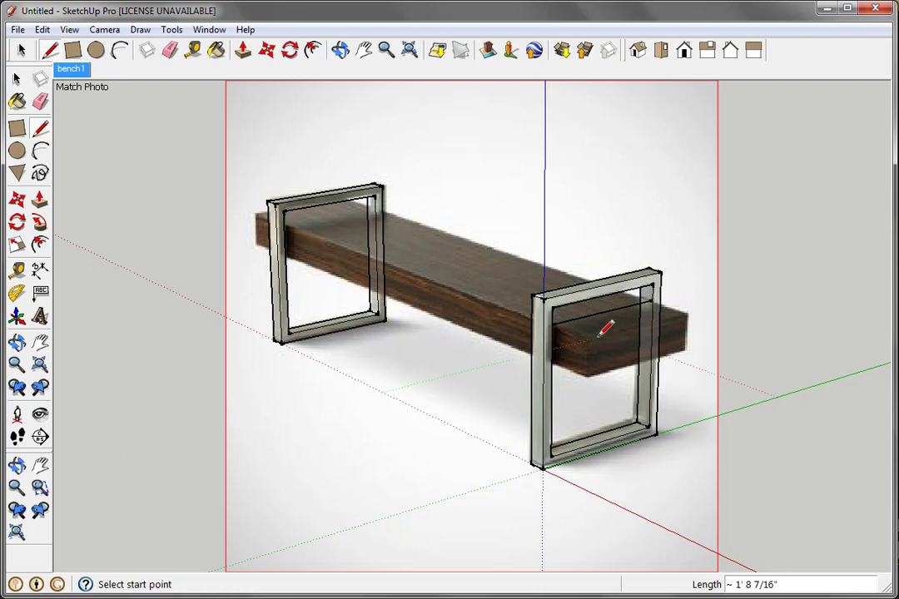
# Step: Draw the seat profile's lower edge and both vertical sides, about 5 1/16" high, to close it into a face
pyautogui.click(552, 362)
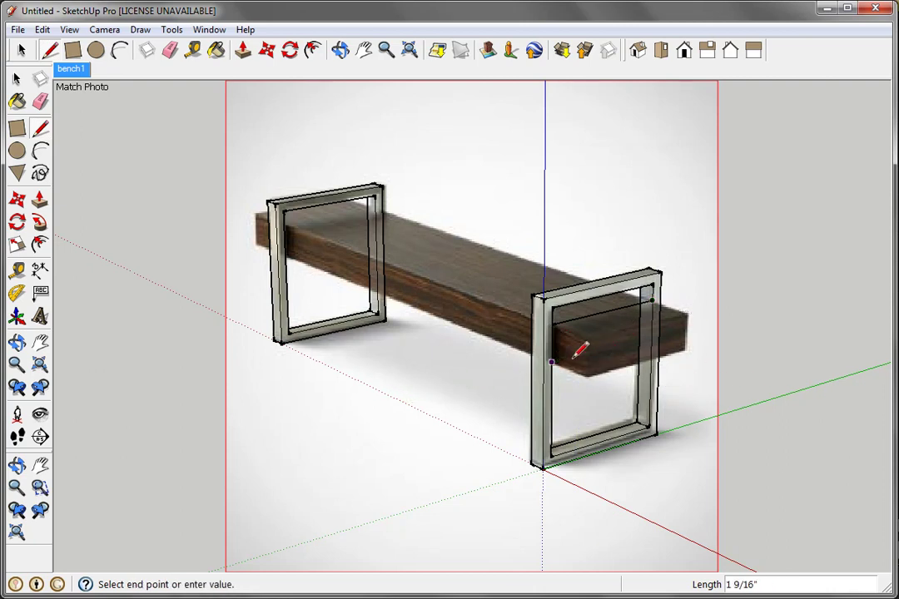
pyautogui.click(651, 337)
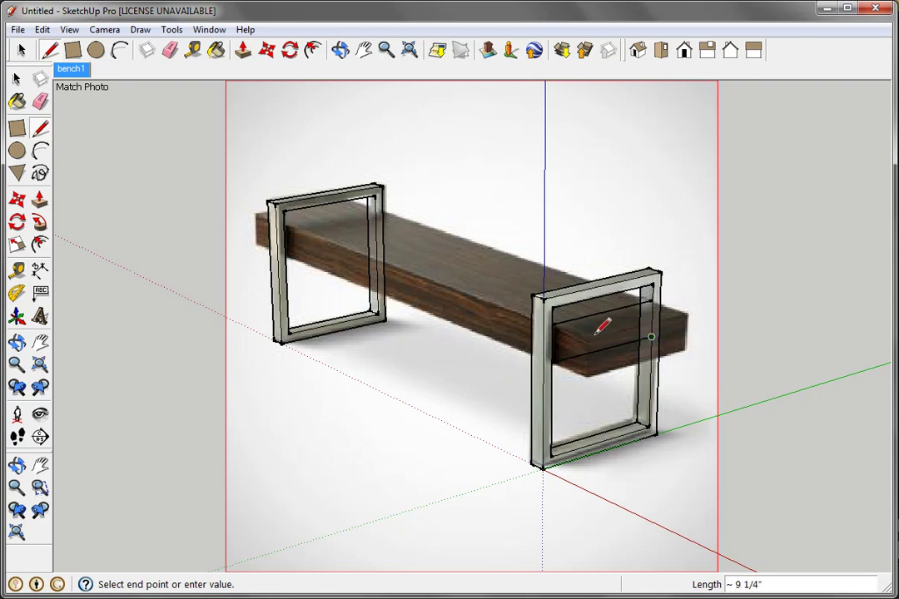
pyautogui.click(652, 299)
pyautogui.press('space')
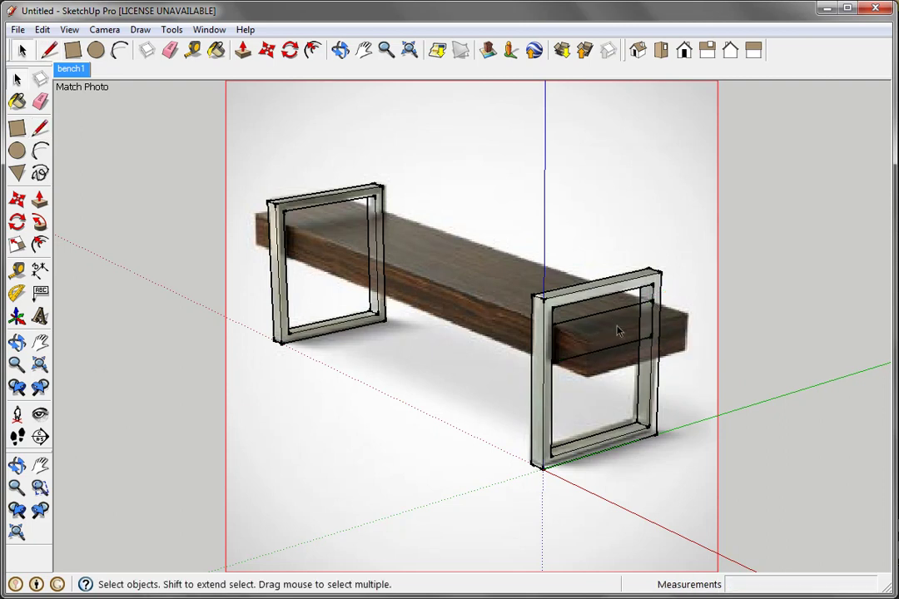
pyautogui.press('l')
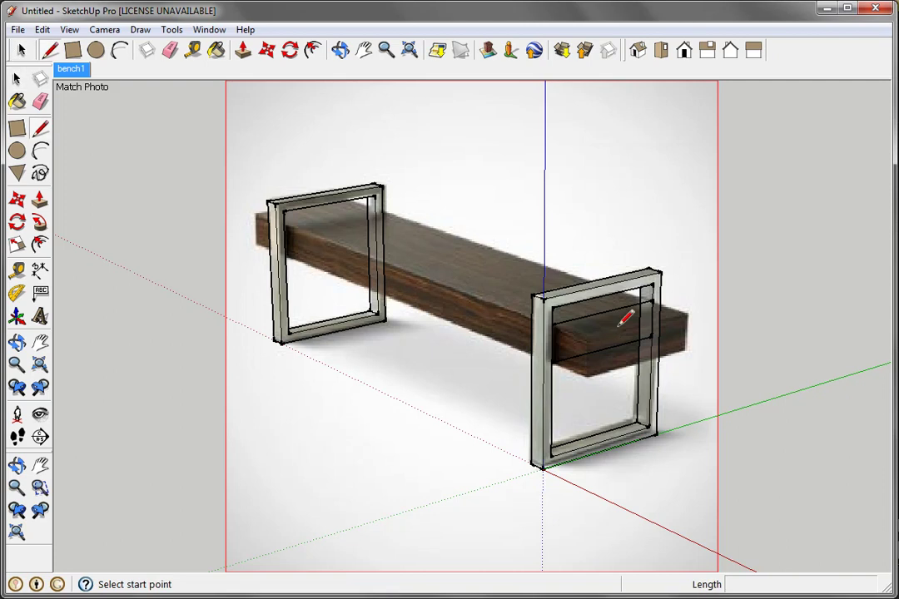
pyautogui.click(552, 324)
pyautogui.click(555, 356)
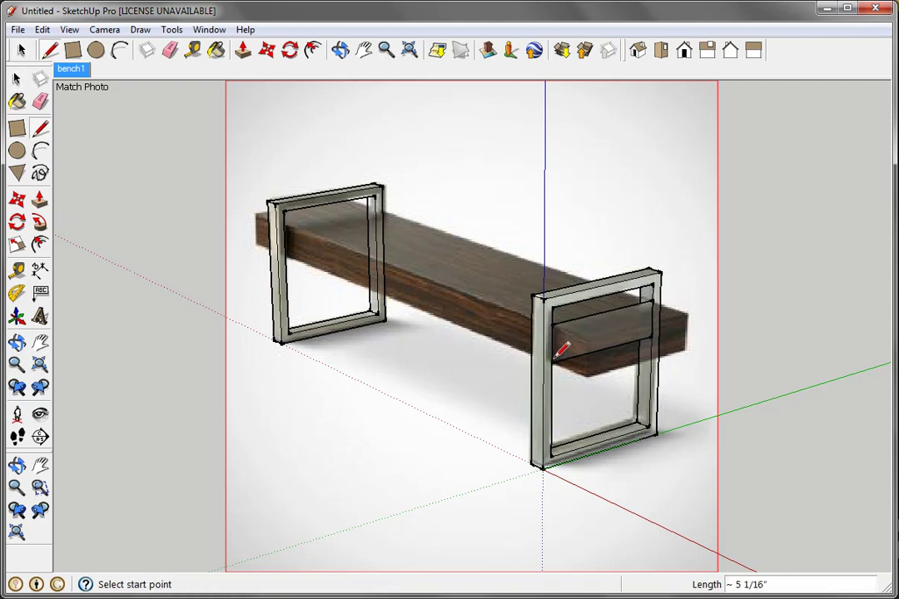
# Step: Project the bench photo onto the seat profile face inside the near leg frame
pyautogui.press('space')
pyautogui.click(553, 330)
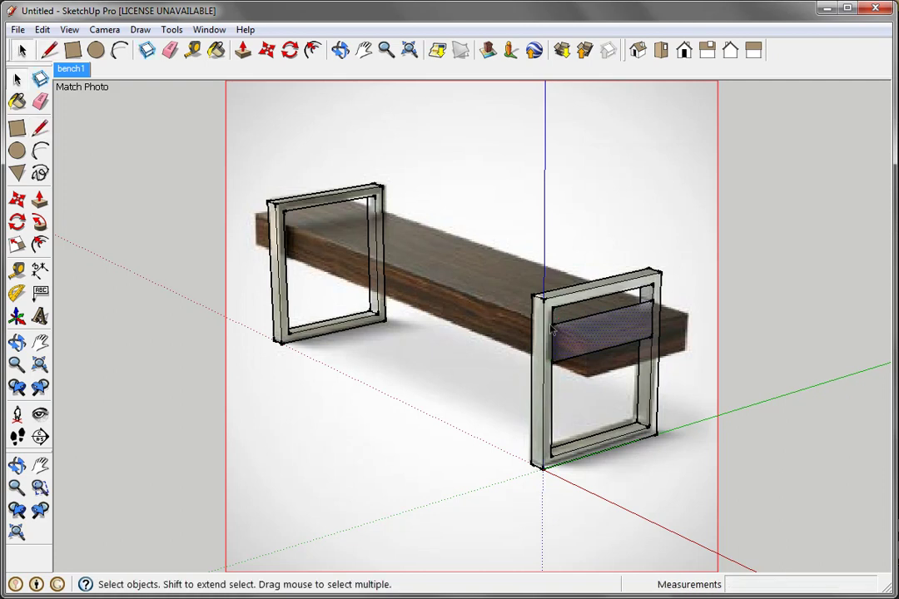
pyautogui.rightClick(622, 331)
pyautogui.click(666, 300)
pyautogui.moveTo(367, 385); pyautogui.dragTo(468, 337, button='middle')
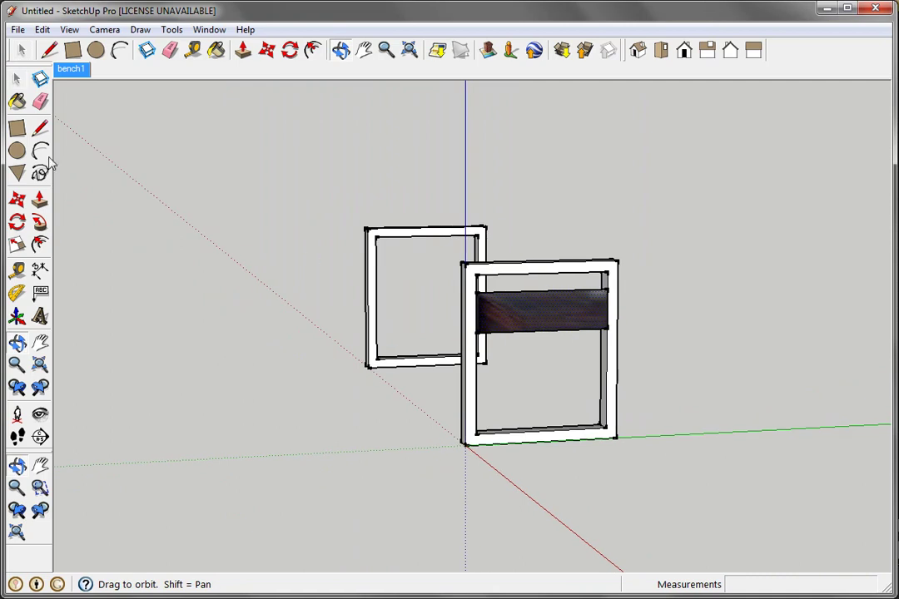
pyautogui.click(17, 78)
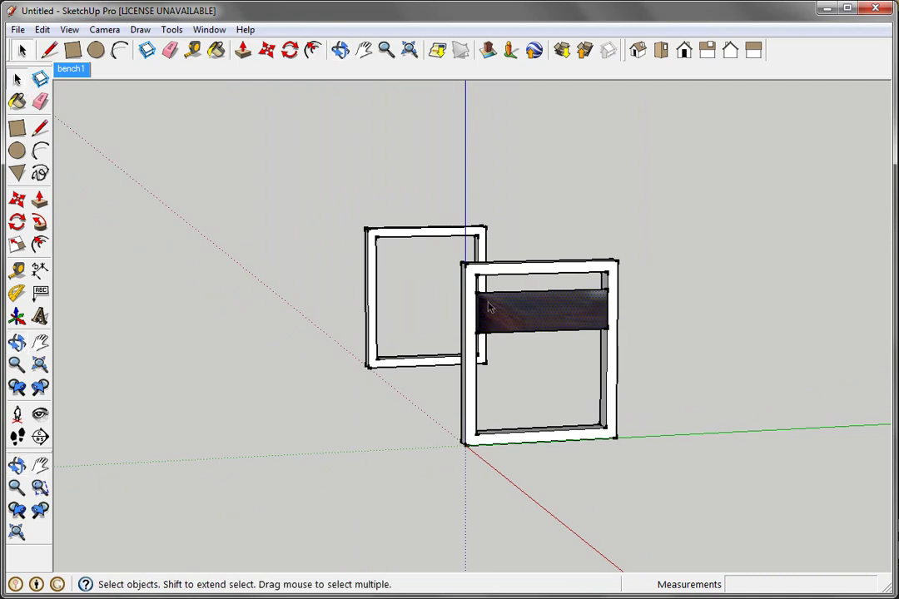
# Step: In the bench1 scene, extrude the seat profile 6 7/16" outward past the near leg frame to the bench end in the photo
pyautogui.click(72, 69)
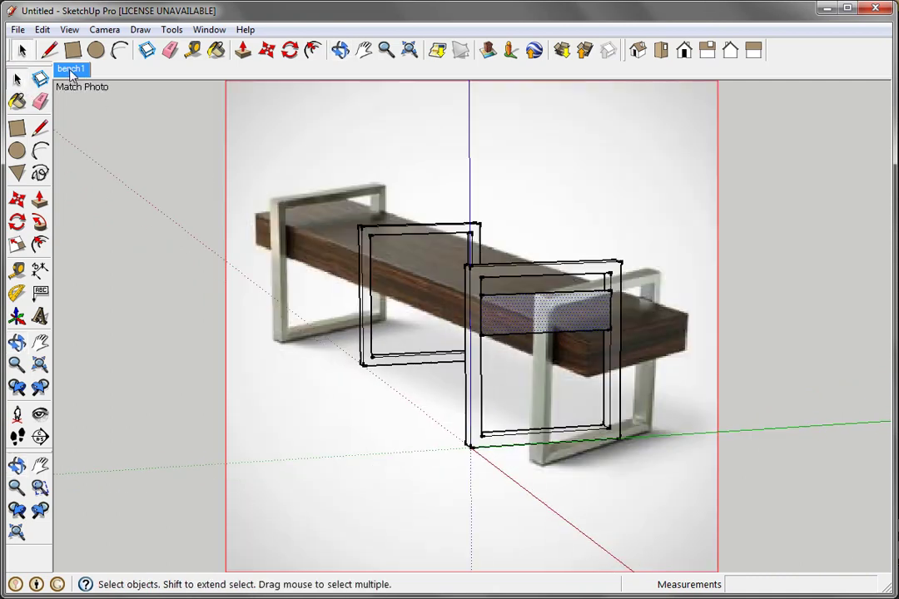
pyautogui.click(39, 200)
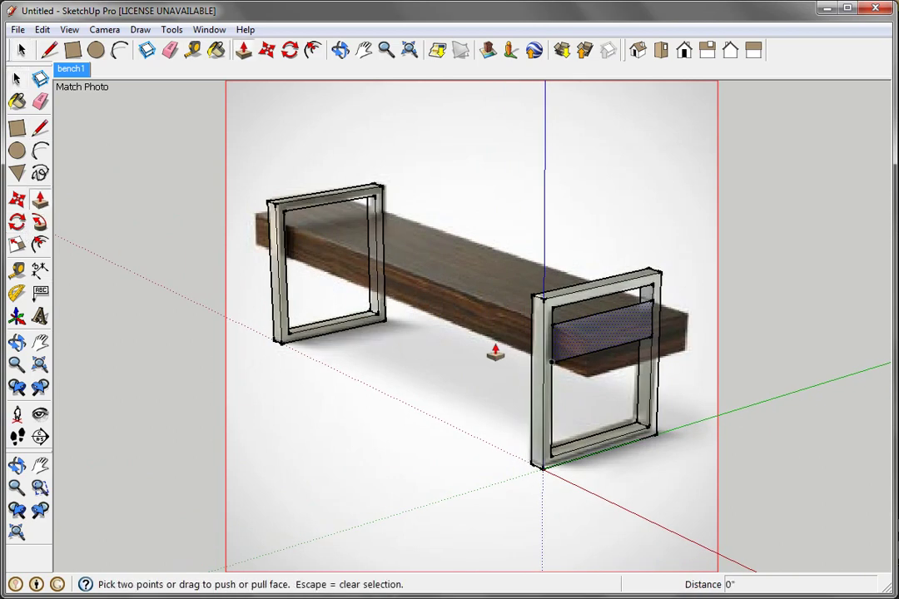
pyautogui.moveTo(593, 350); pyautogui.dragTo(630, 366)
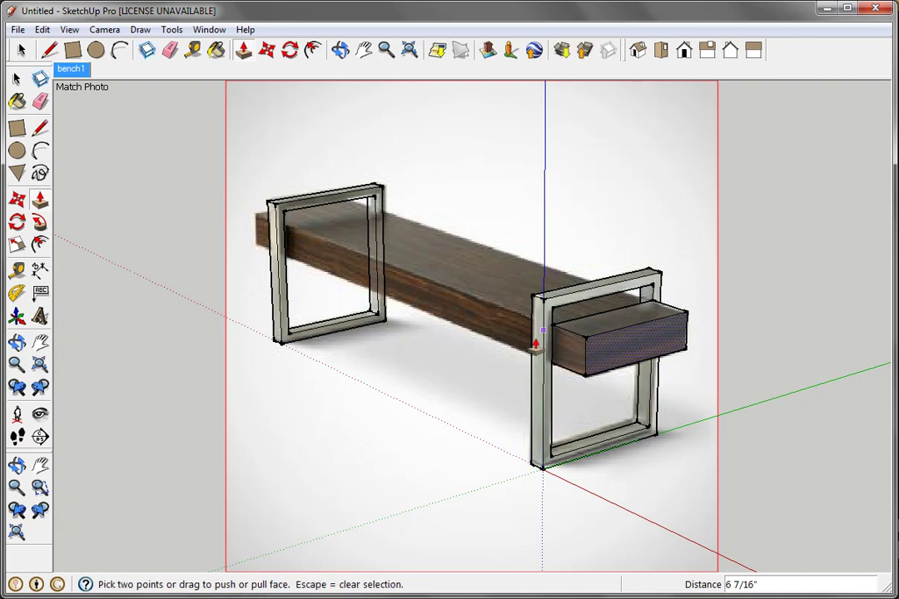
# Step: Project the bench photo onto the whole short seat block, overwriting its existing materials
pyautogui.click(16, 78)
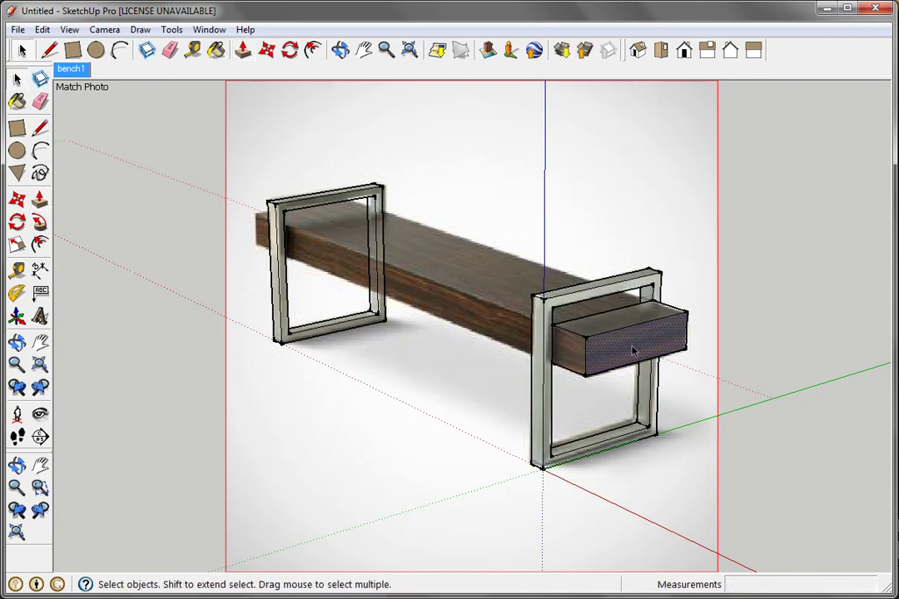
pyautogui.tripleClick(574, 359)
pyautogui.rightClick(575, 360)
pyautogui.click(608, 328)
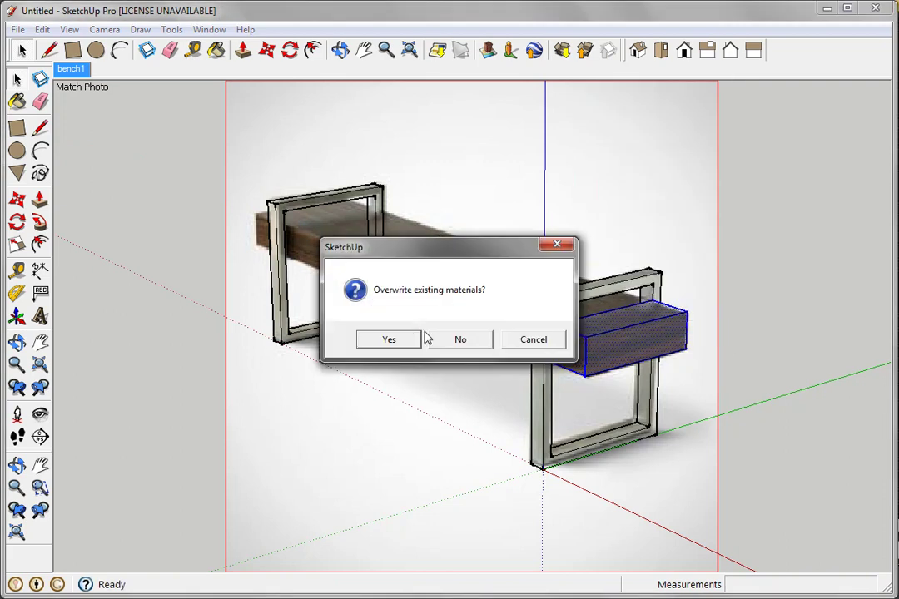
pyautogui.click(390, 341)
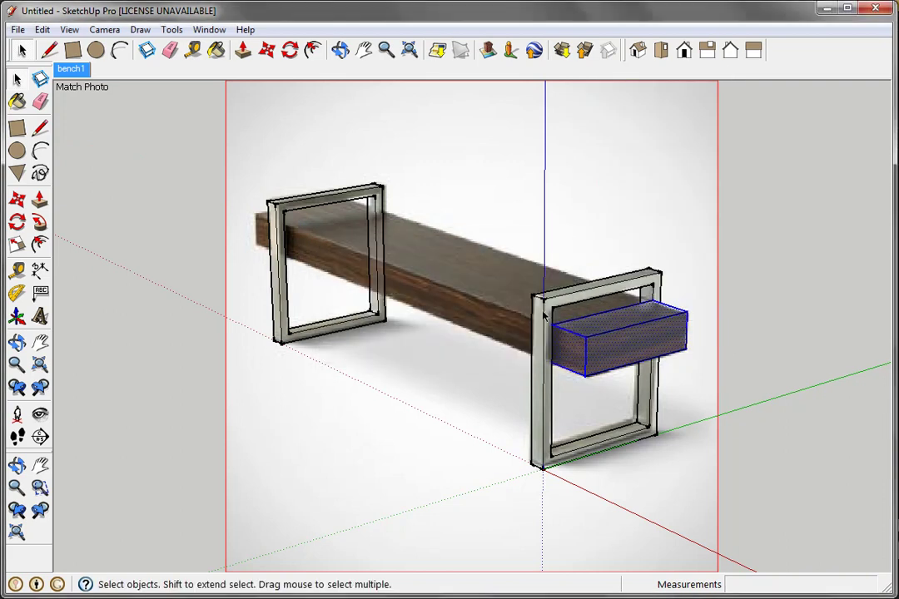
pyautogui.click(418, 308)
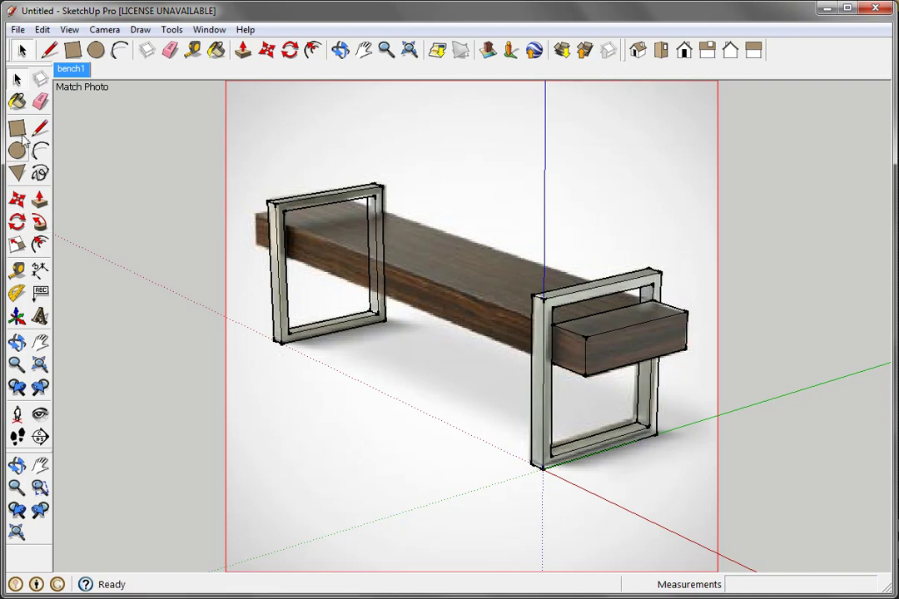
pyautogui.click(17, 342)
pyautogui.moveTo(356, 345); pyautogui.dragTo(771, 303)
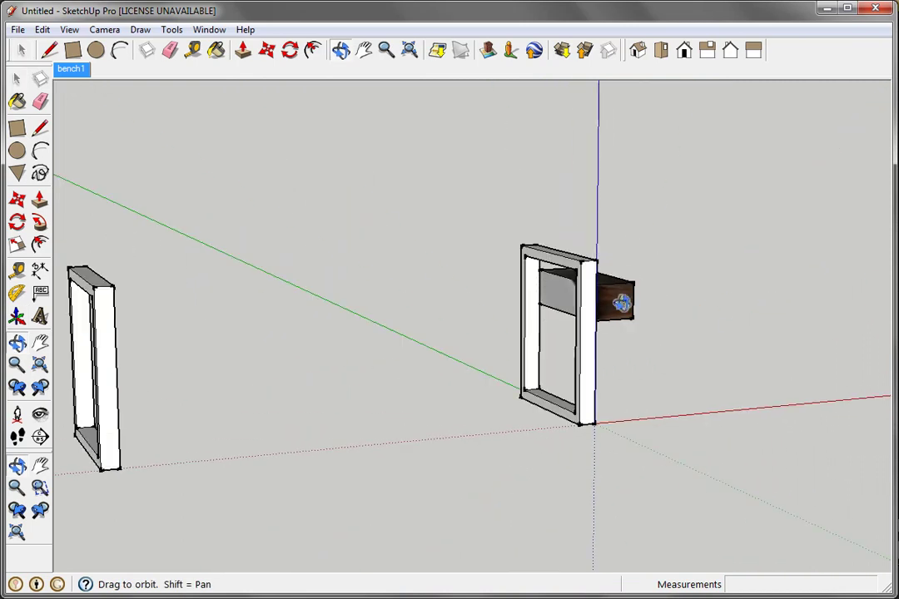
pyautogui.click(16, 80)
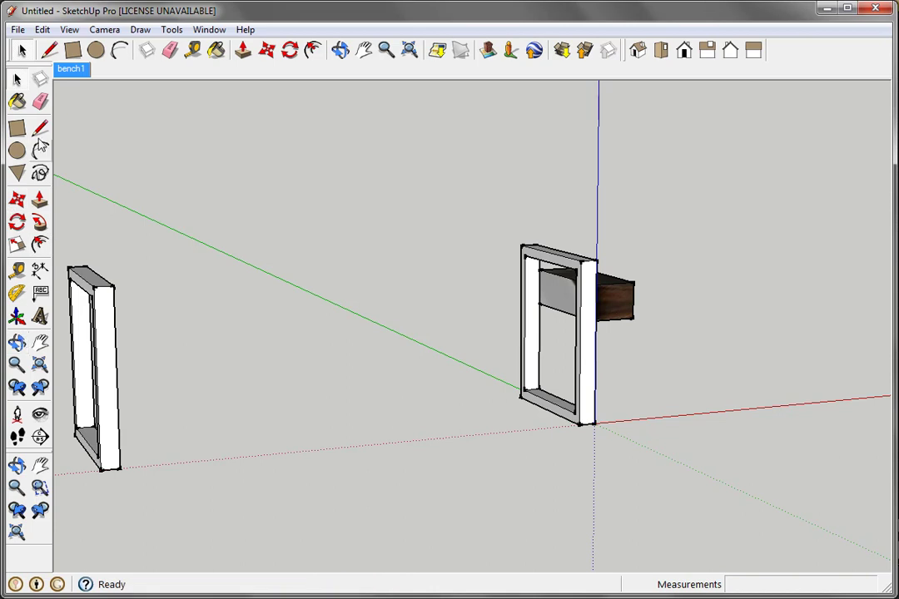
pyautogui.click(39, 200)
pyautogui.moveTo(543, 289); pyautogui.dragTo(68, 346)
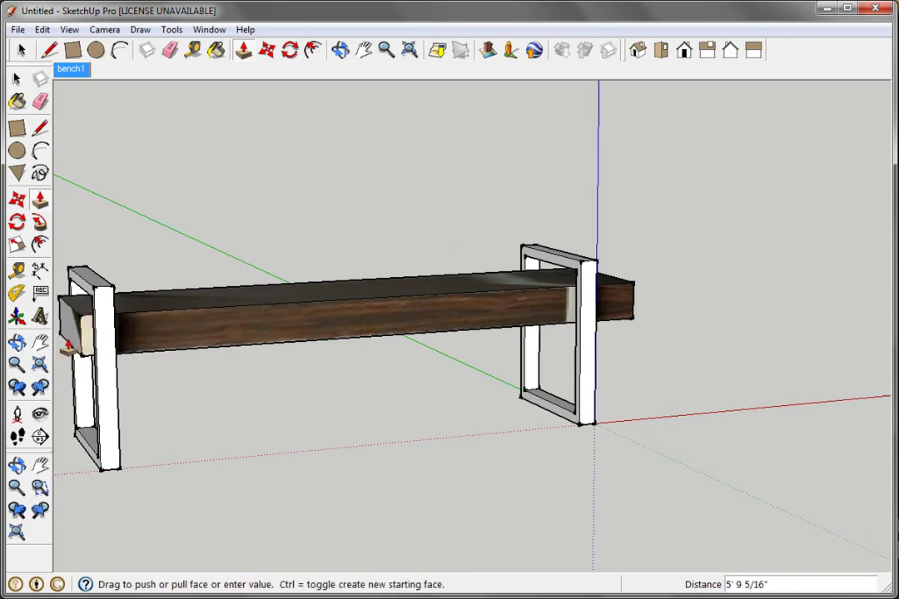
pyautogui.press('Escape')
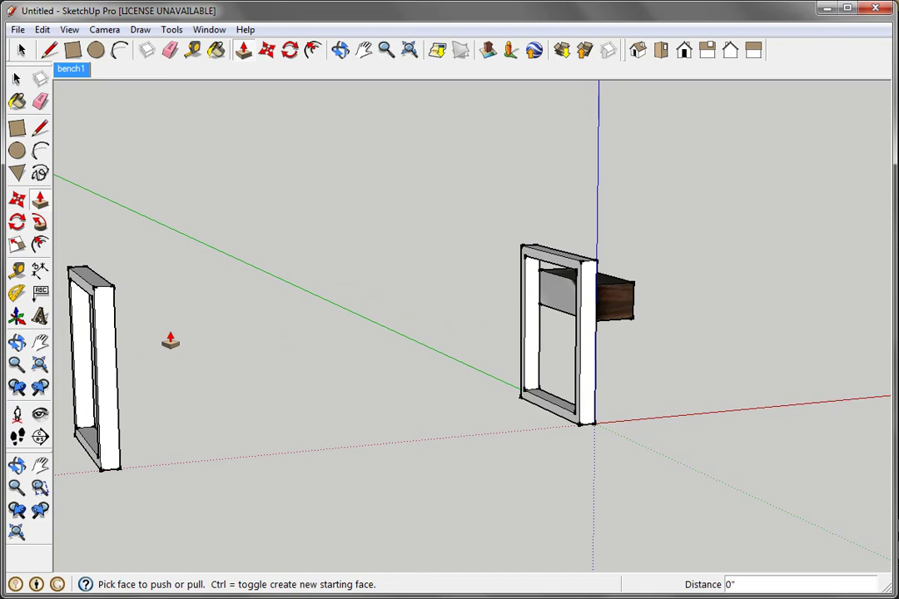
# Step: Extrude the seat block's inner end face about 6' 2 5/8" past the far leg frame and check it in the bench1 scene
pyautogui.click(16, 343)
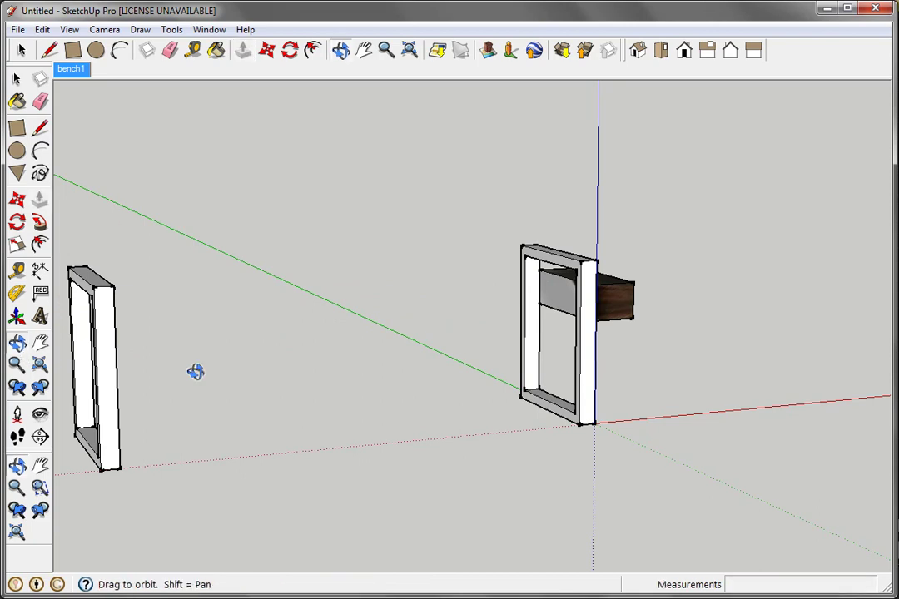
pyautogui.moveTo(194, 371); pyautogui.dragTo(299, 391)
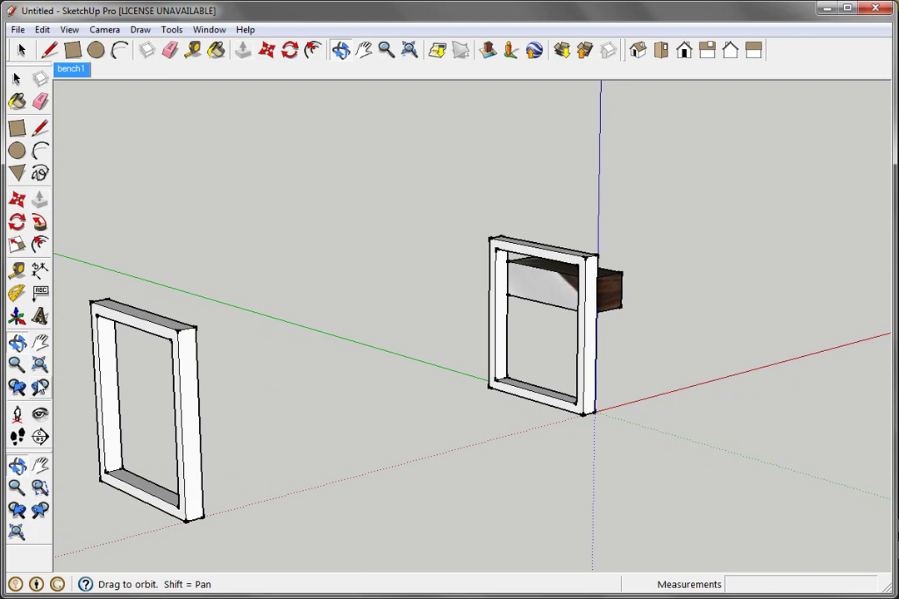
pyautogui.click(17, 364)
pyautogui.moveTo(308, 256); pyautogui.dragTo(314, 358)
pyautogui.press('p')
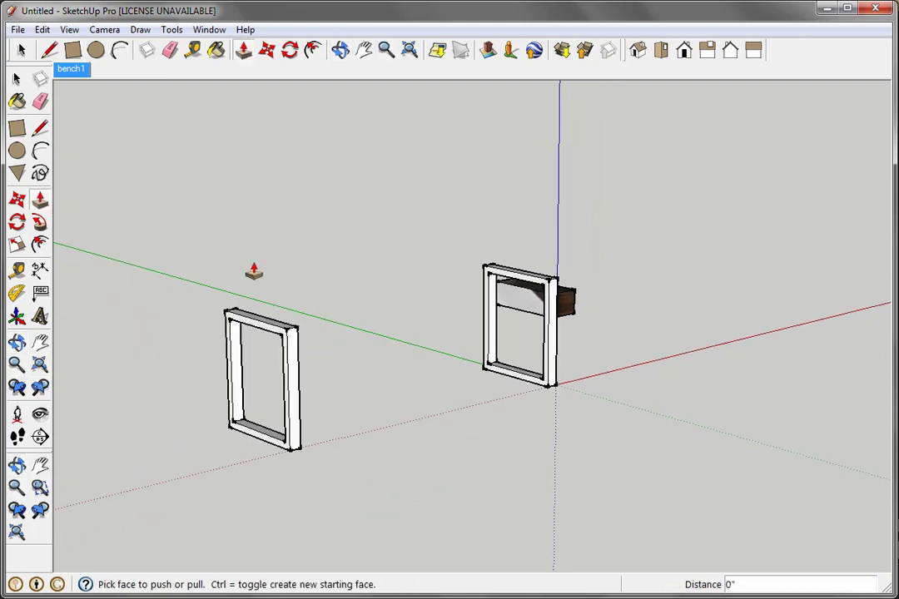
pyautogui.moveTo(514, 304); pyautogui.dragTo(215, 371)
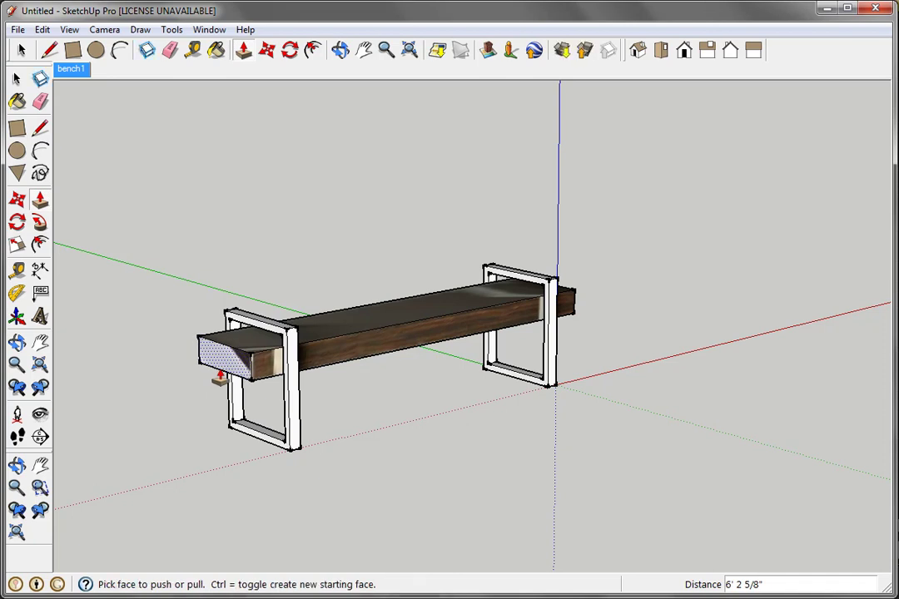
pyautogui.click(71, 69)
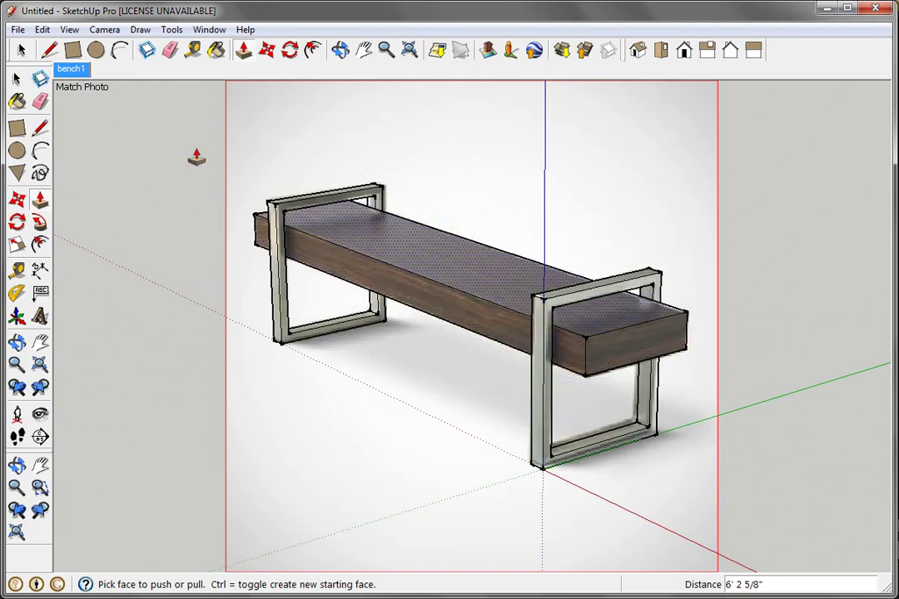
# Step: Select all the geometry of the full-length seat block and make it a group
pyautogui.press('o')
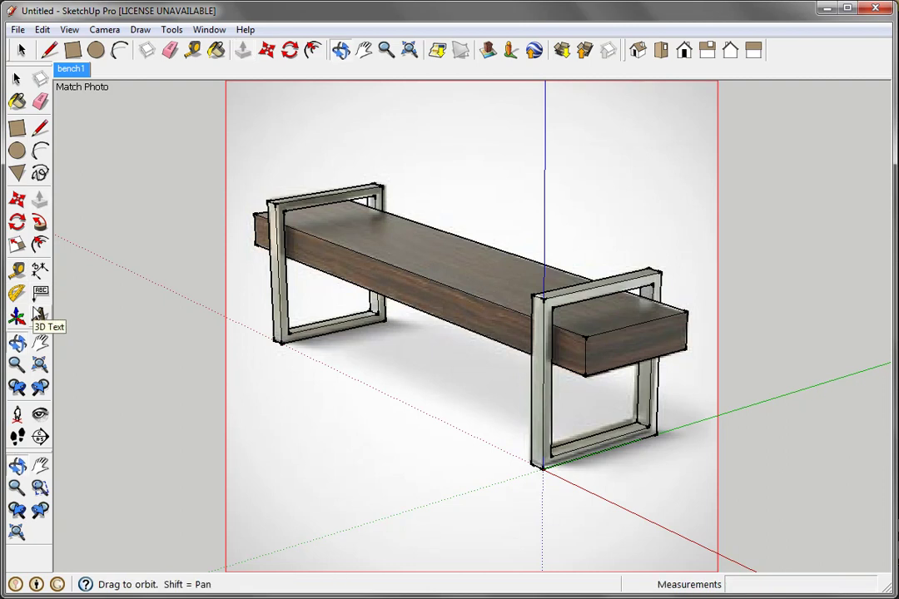
pyautogui.moveTo(148, 241); pyautogui.dragTo(274, 266)
pyautogui.press('m')
pyautogui.press('space')
pyautogui.moveTo(147, 143); pyautogui.dragTo(683, 207)
pyautogui.click(488, 275)
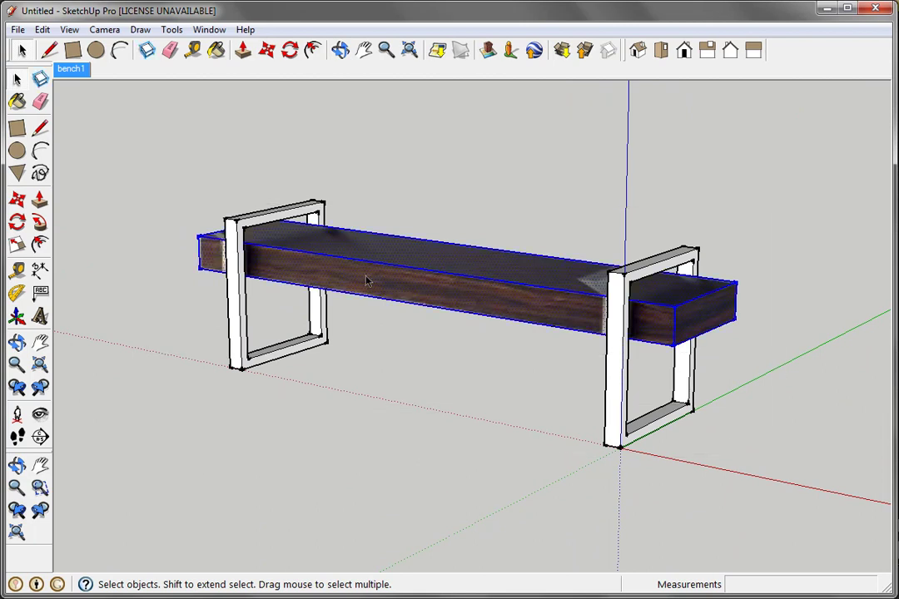
pyautogui.rightClick(397, 283)
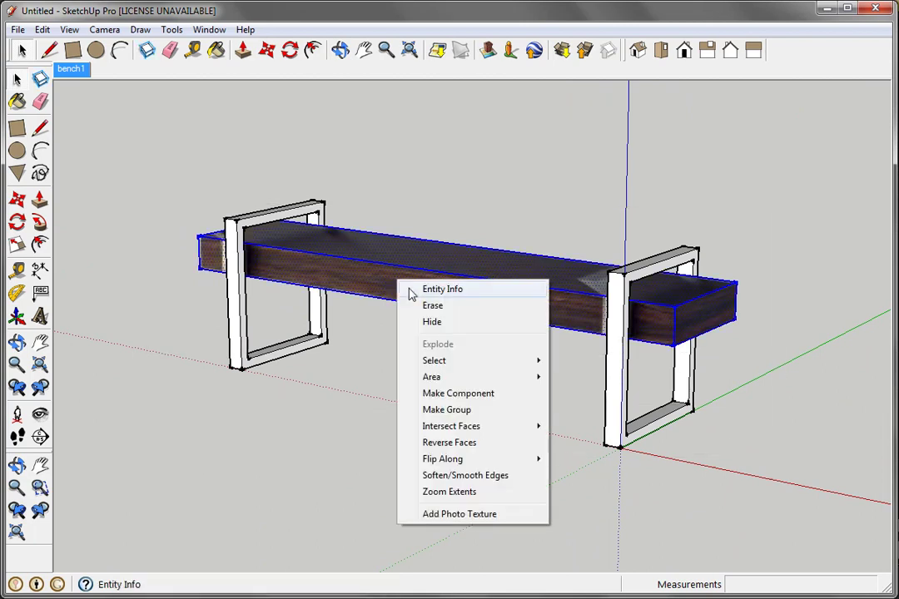
pyautogui.click(482, 411)
# Step: Open the materials library and pick Wood_Cherry_Original from the Wood collection
pyautogui.click(208, 29)
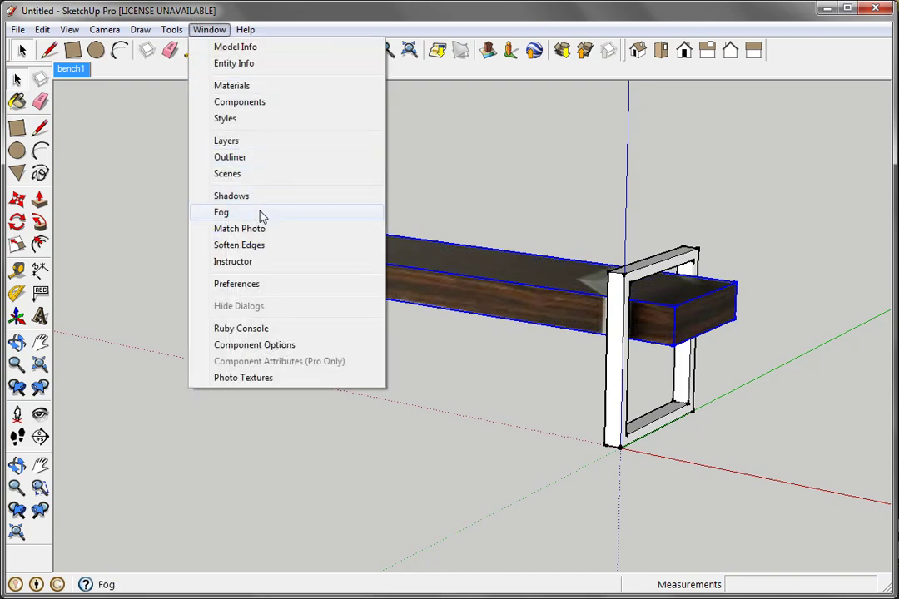
pyautogui.click(250, 86)
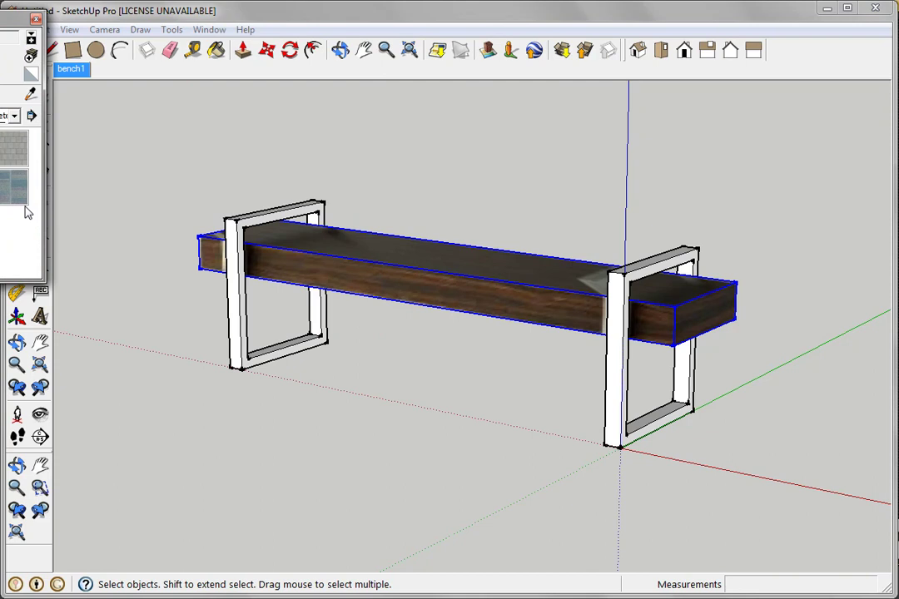
pyautogui.moveTo(4, 38); pyautogui.dragTo(120, 285)
pyautogui.click(177, 360)
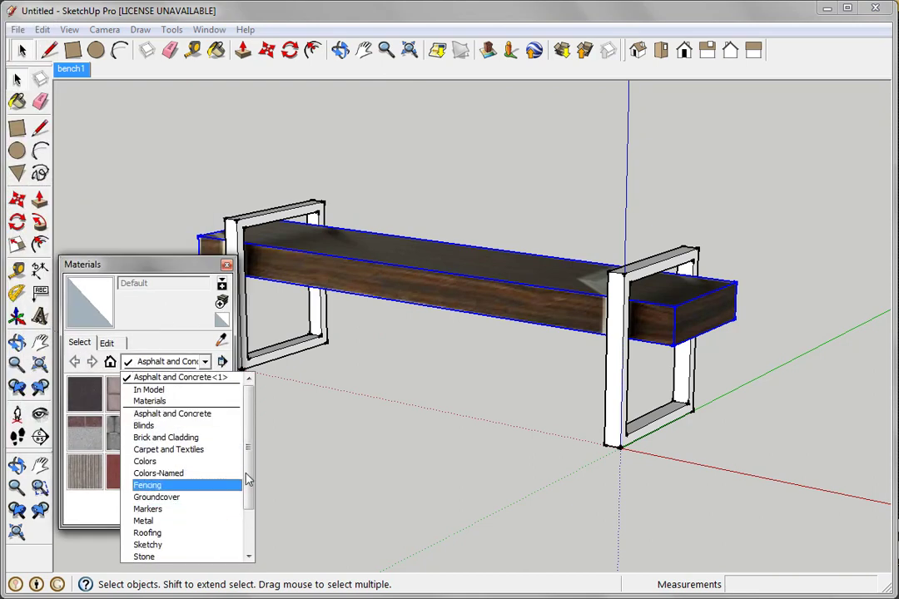
pyautogui.moveTo(250, 494); pyautogui.dragTo(251, 532)
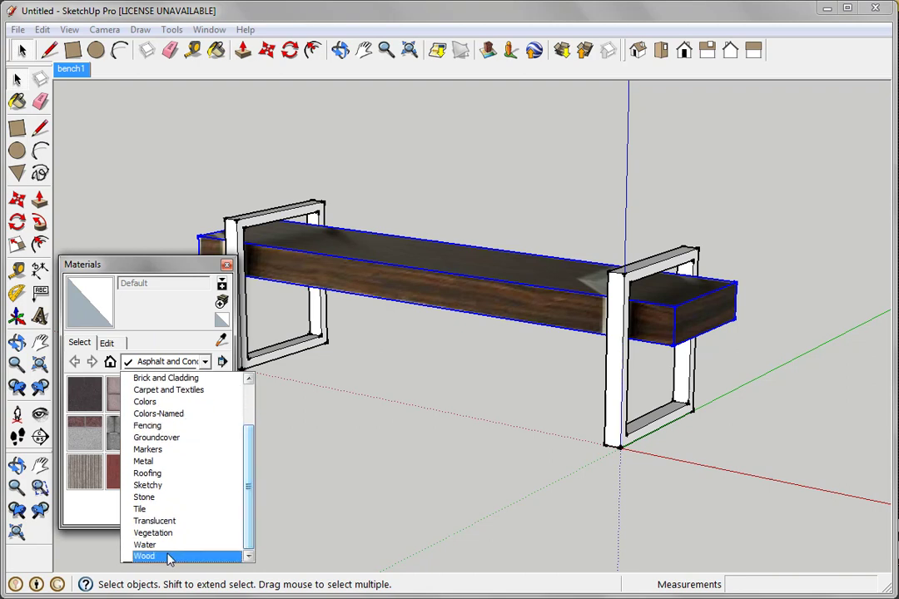
pyautogui.click(223, 556)
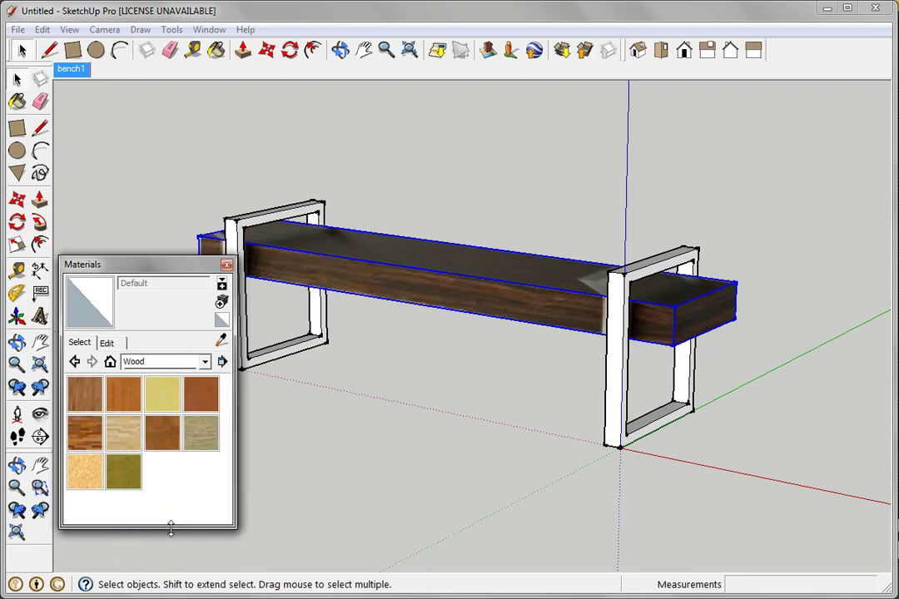
pyautogui.click(200, 397)
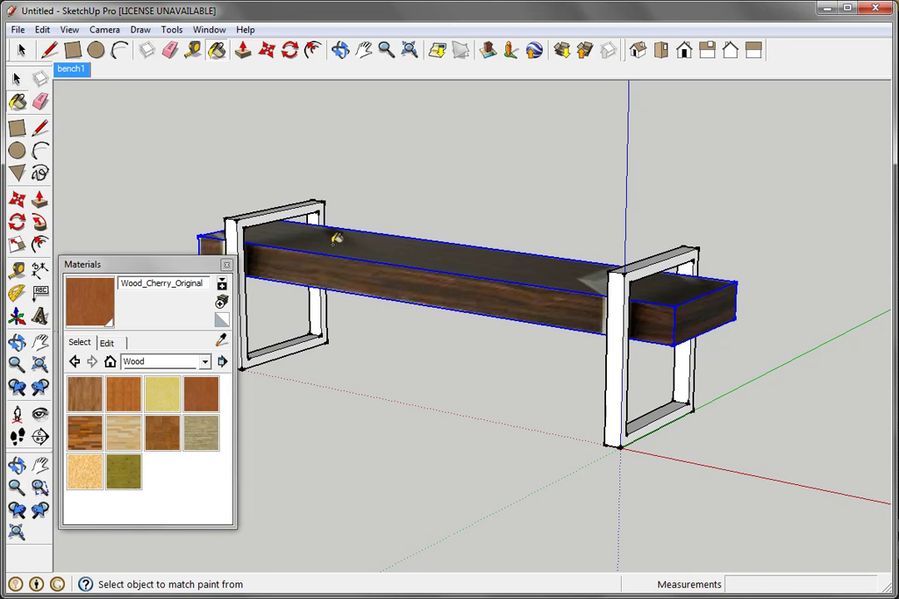
# Step: Open the seat group with all its geometry selected and paint every face with Wood_Cherry_Original
pyautogui.click(17, 77)
pyautogui.click(361, 275)
pyautogui.moveTo(361, 275); pyautogui.dragTo(376, 263, button='middle')
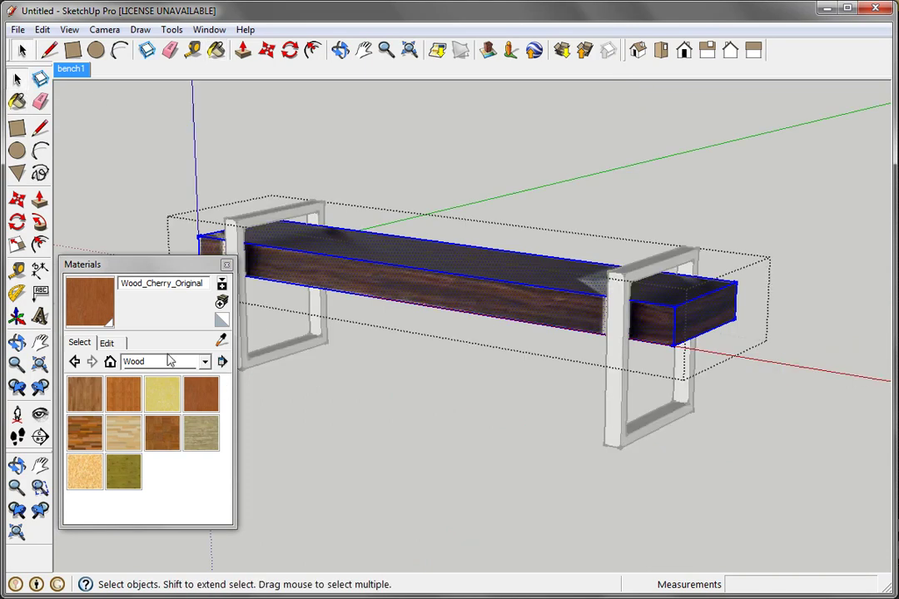
pyautogui.click(17, 101)
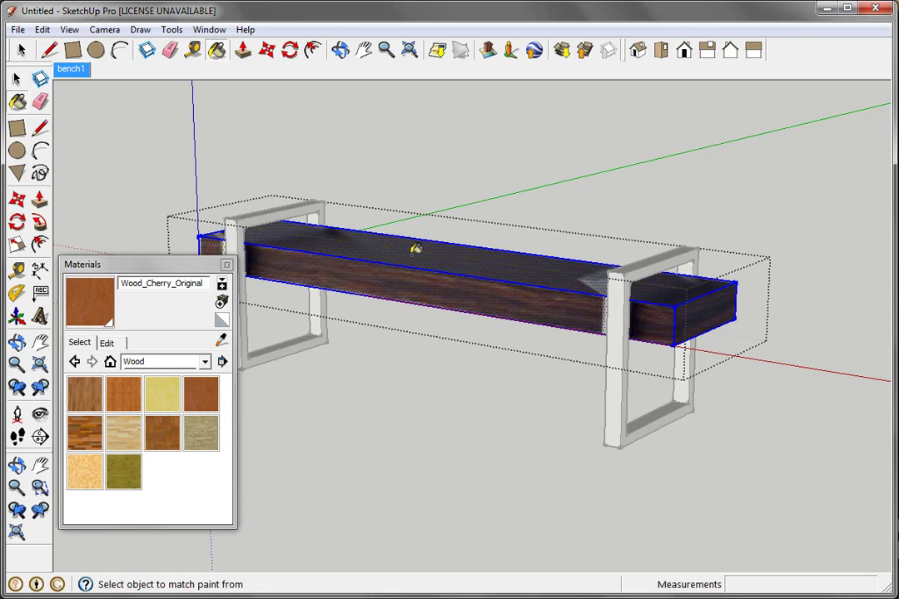
pyautogui.click(414, 246)
pyautogui.click(16, 78)
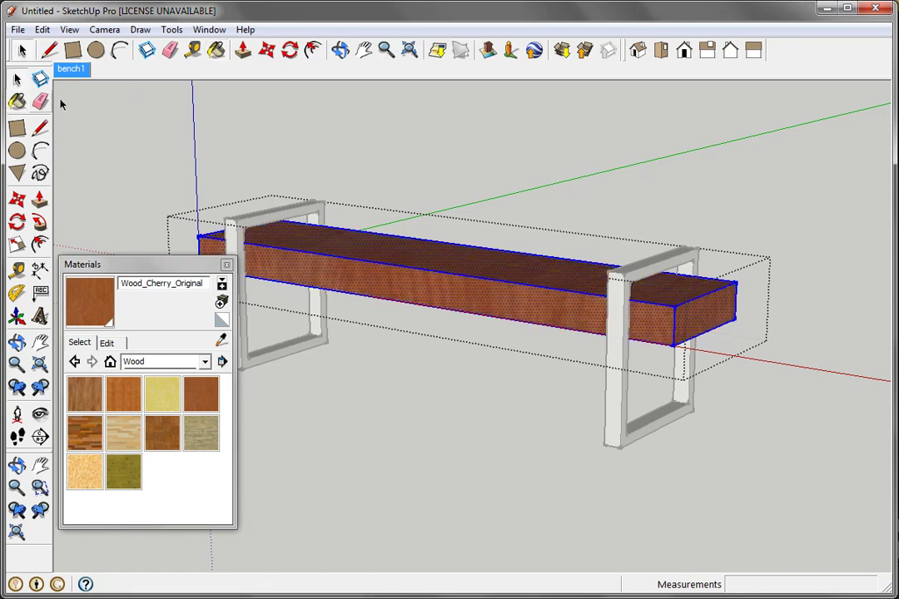
# Step: Leave the seat group, open the near leg frame group and paint all its faces with Metal_Panel from the Metal collection
pyautogui.moveTo(349, 192); pyautogui.dragTo(420, 202, button='middle')
pyautogui.click(421, 202)
pyautogui.tripleClick(625, 360)
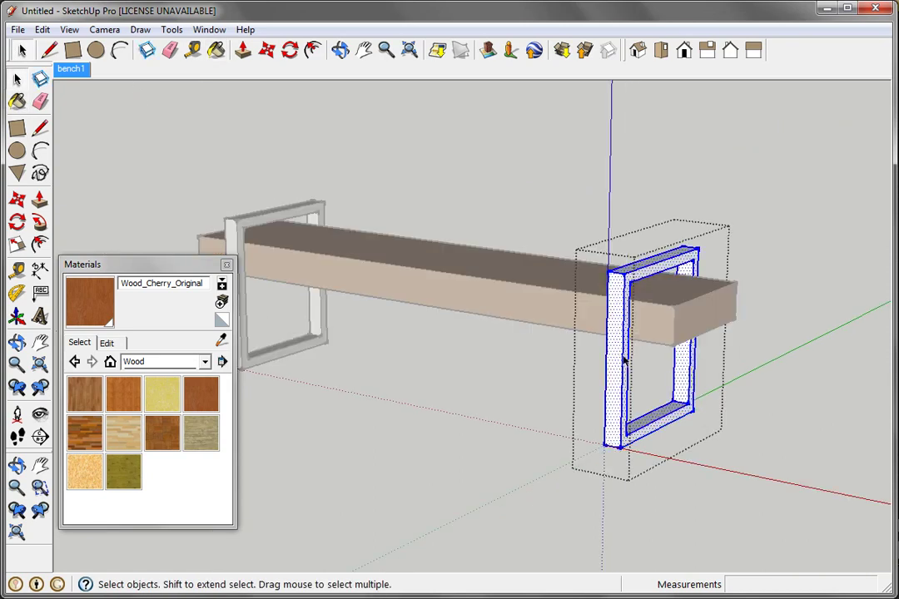
pyautogui.click(193, 361)
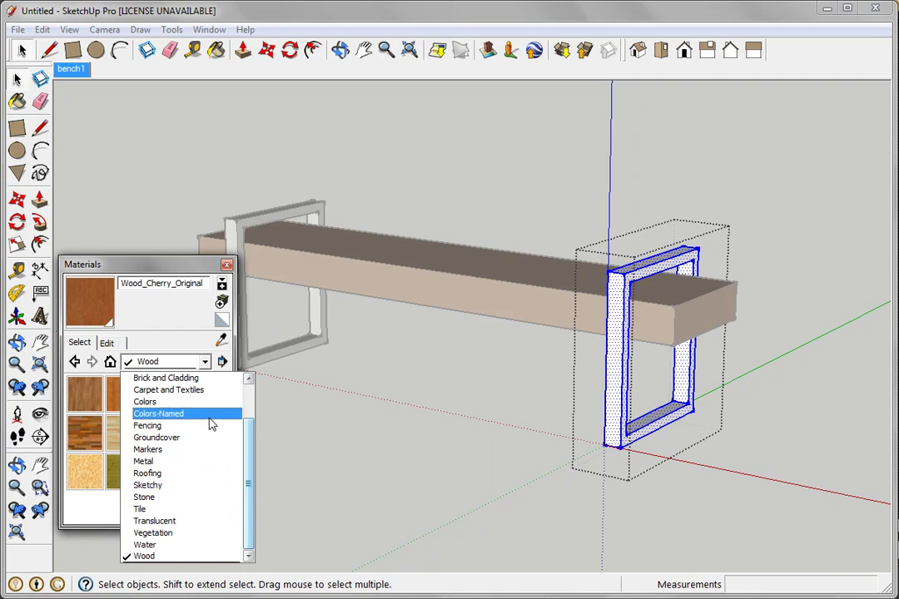
pyautogui.click(182, 472)
pyautogui.click(199, 361)
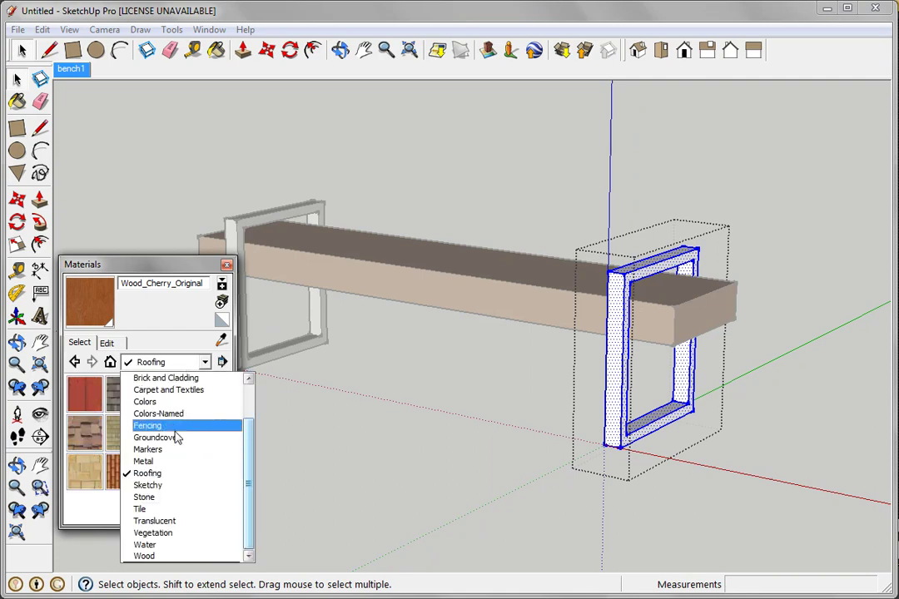
pyautogui.click(162, 457)
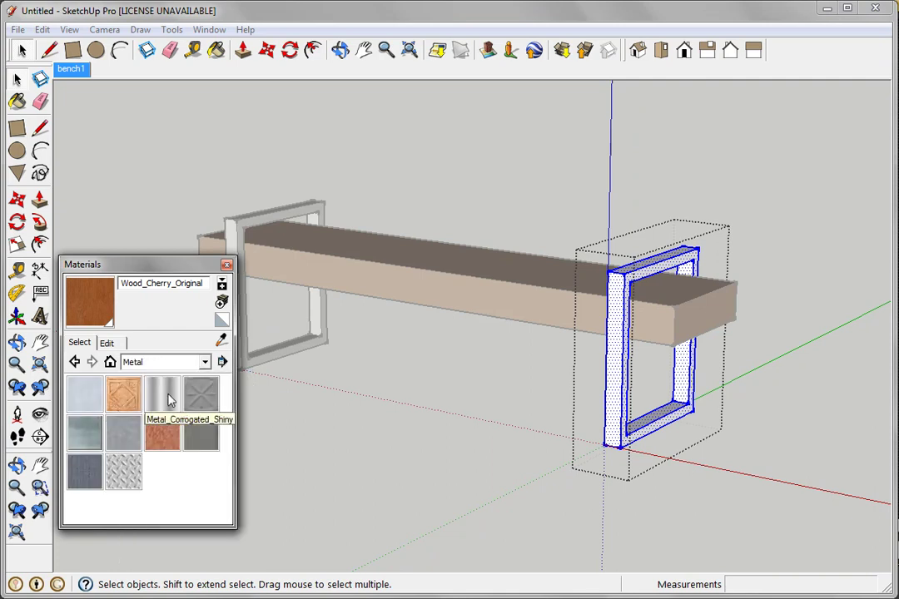
pyautogui.click(87, 399)
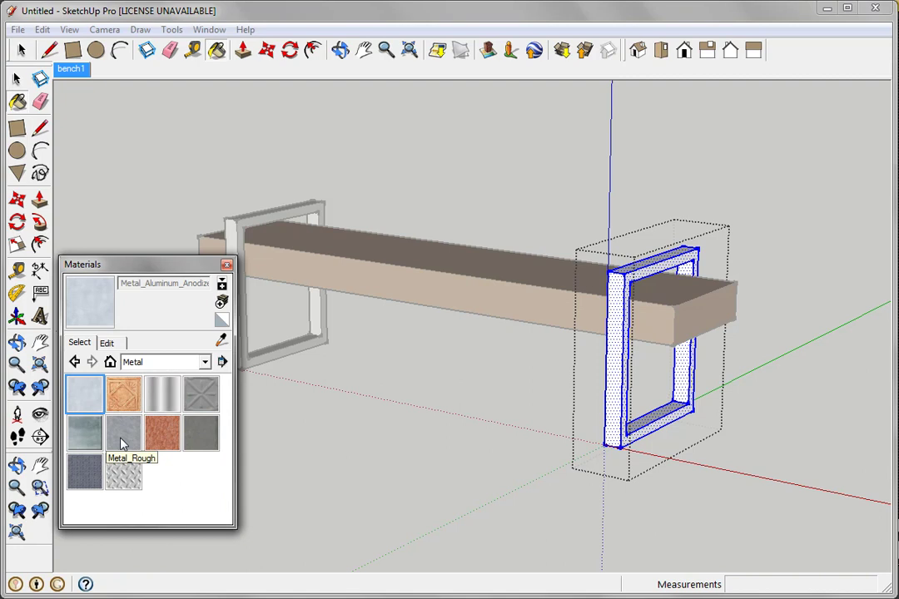
pyautogui.click(87, 434)
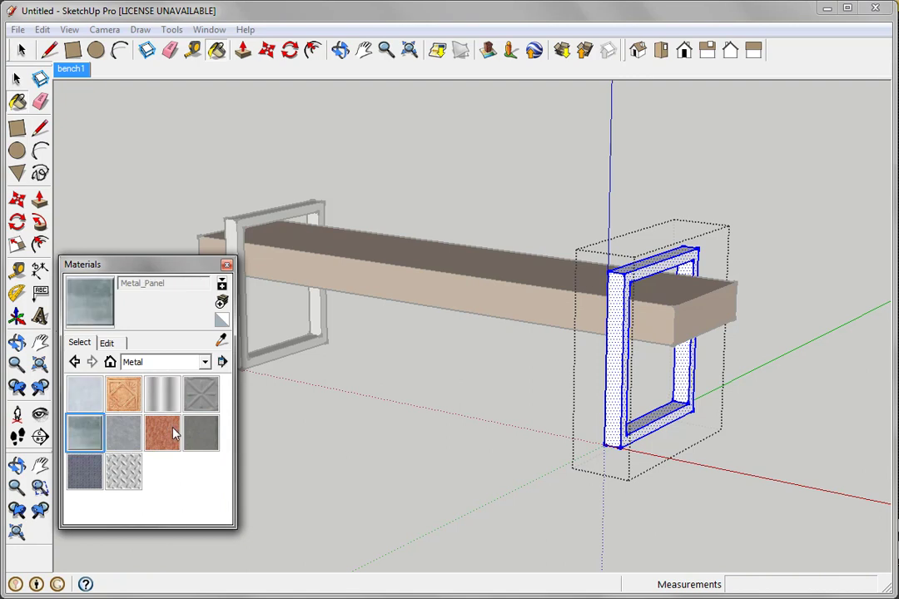
pyautogui.click(620, 329)
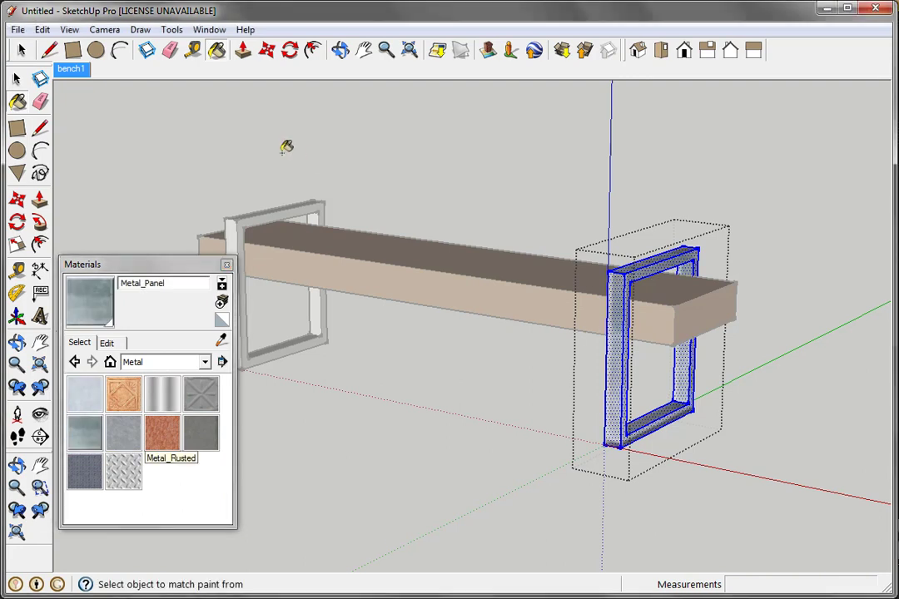
# Step: Open the far leg frame group, paint all its faces with Metal_Panel, leave the group and close the materials library
pyautogui.press('space')
pyautogui.click(241, 241)
pyautogui.doubleClick(229, 229)
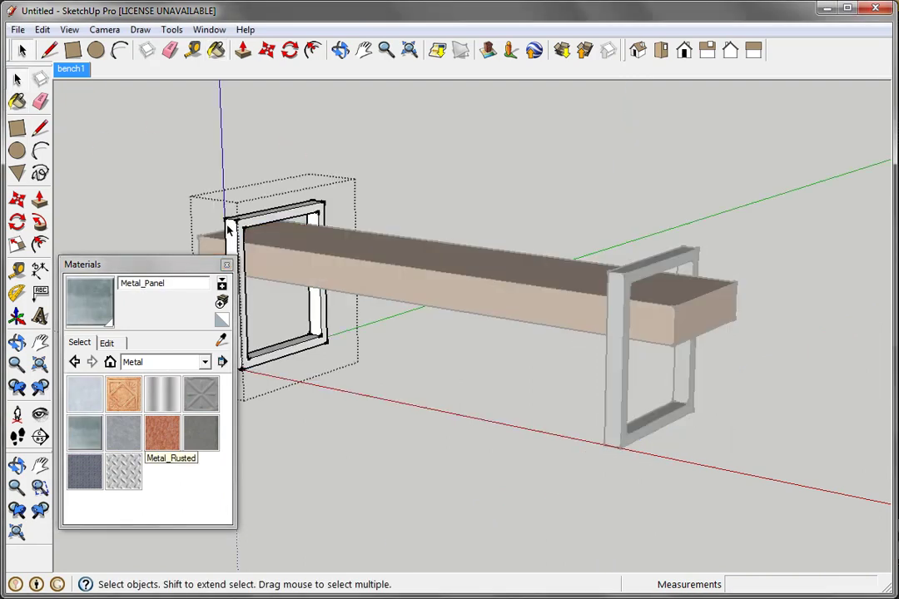
pyautogui.tripleClick(233, 231)
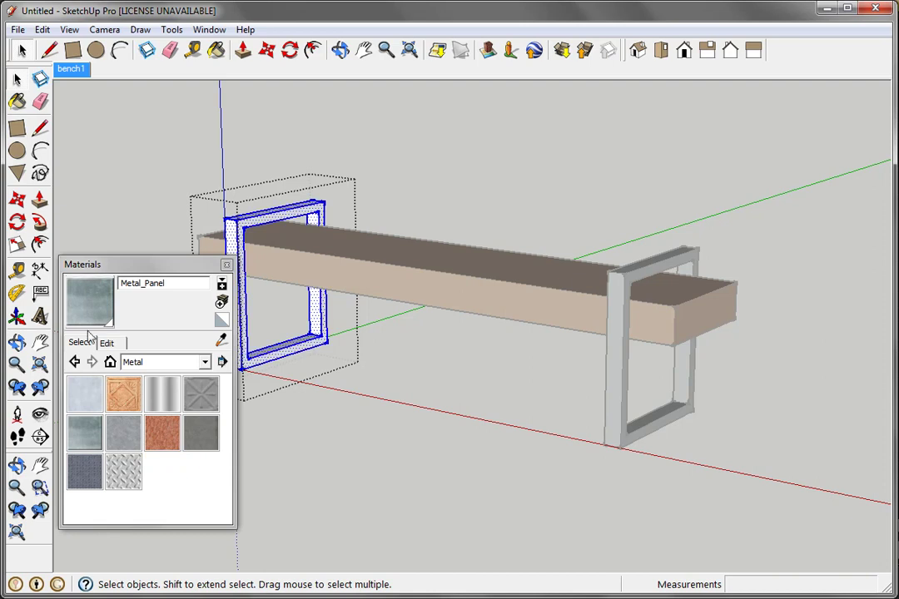
pyautogui.click(89, 429)
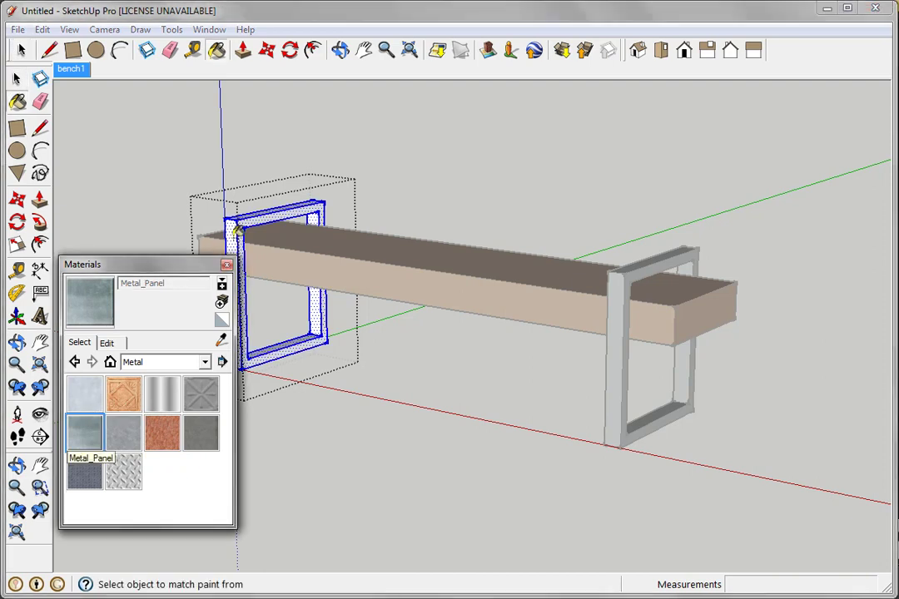
pyautogui.click(237, 229)
pyautogui.click(17, 77)
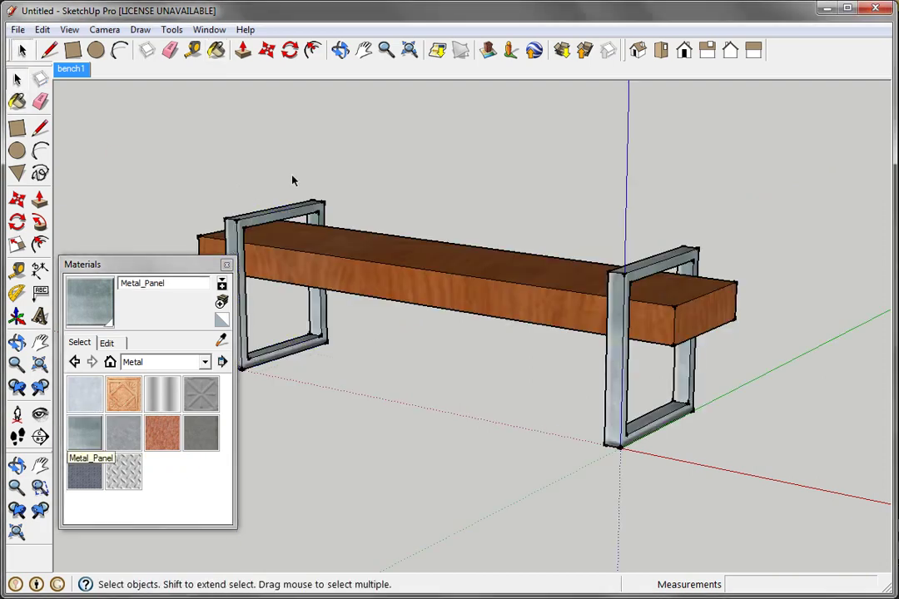
pyautogui.click(227, 265)
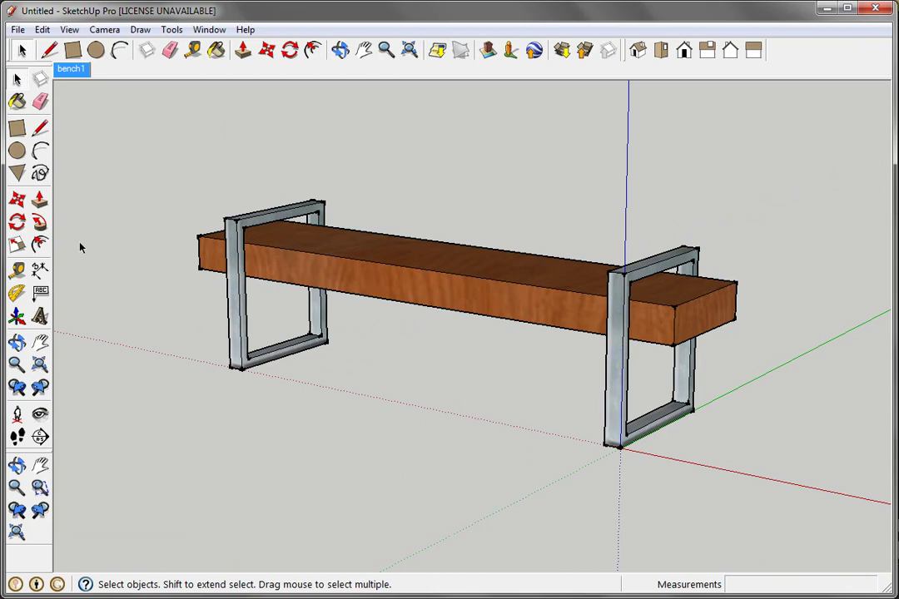
# Step: Select the whole bench, including the seat and both leg frames, and make it a single group
pyautogui.click(16, 364)
pyautogui.moveTo(379, 203); pyautogui.dragTo(375, 377)
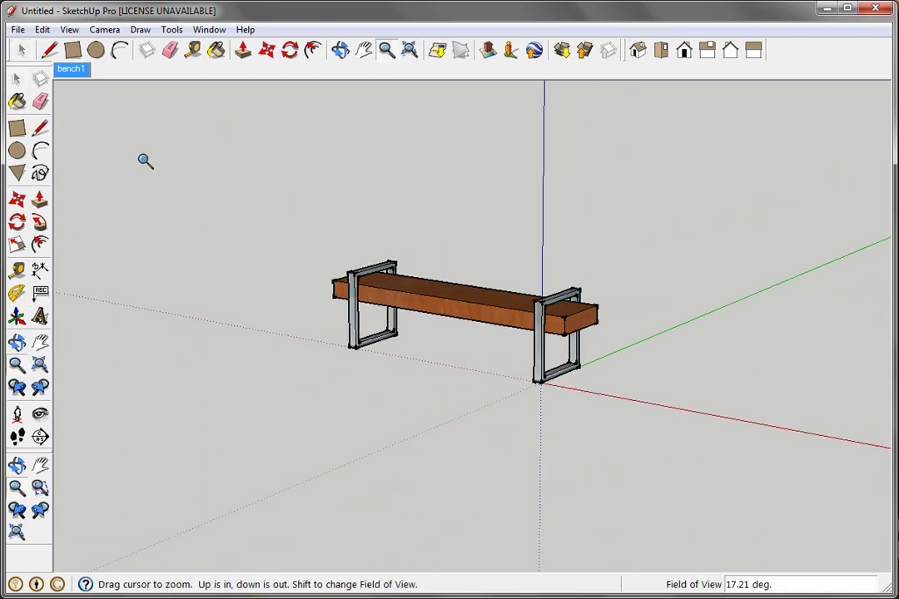
pyautogui.press('o')
pyautogui.moveTo(356, 412); pyautogui.dragTo(183, 338)
pyautogui.press('space')
pyautogui.moveTo(297, 182); pyautogui.dragTo(613, 385)
pyautogui.rightClick(473, 314)
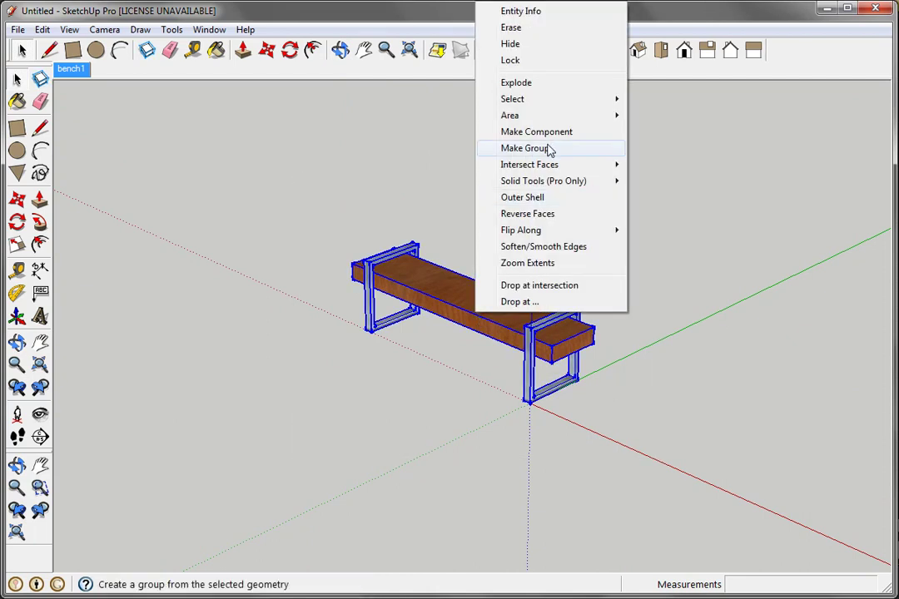